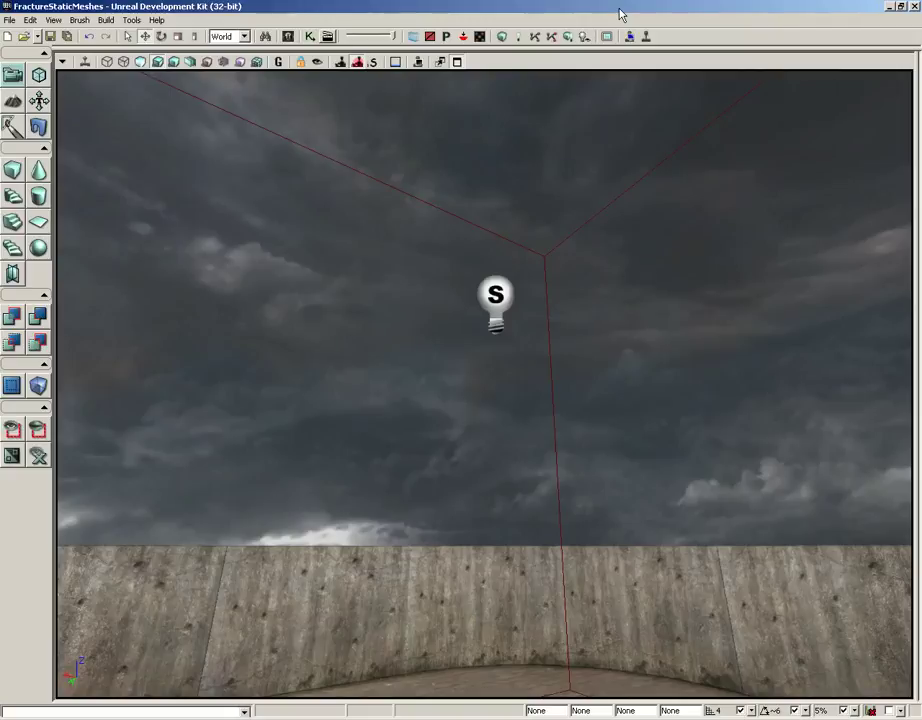
# Step: Select the red builder brush around the arena and move it along the X axis, clear of the volume beneath it
pyautogui.click(673, 342)
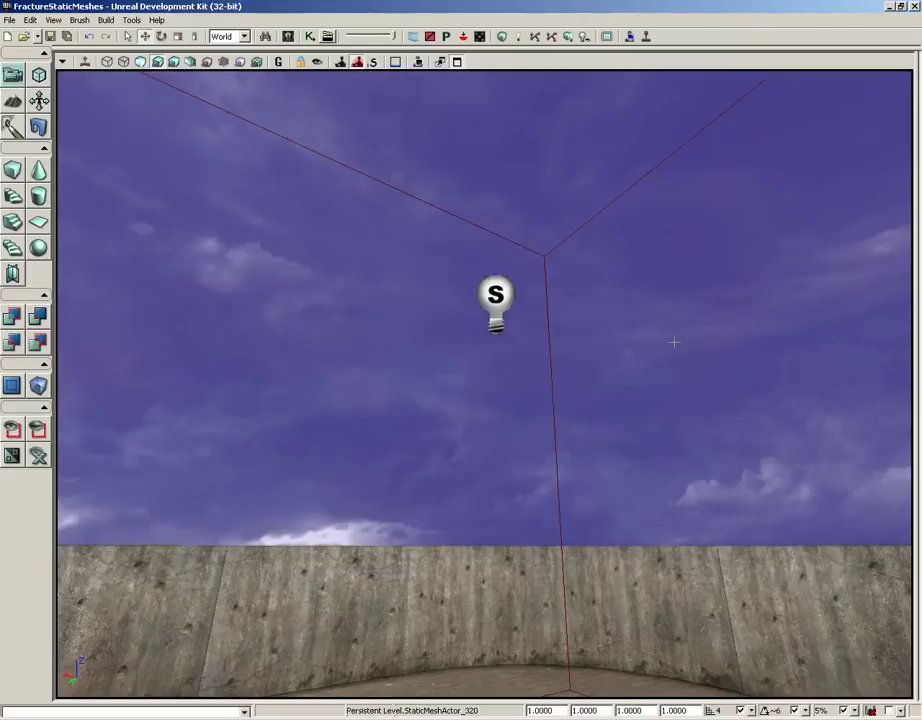
pyautogui.moveTo(673, 342); pyautogui.dragTo(660, 620)
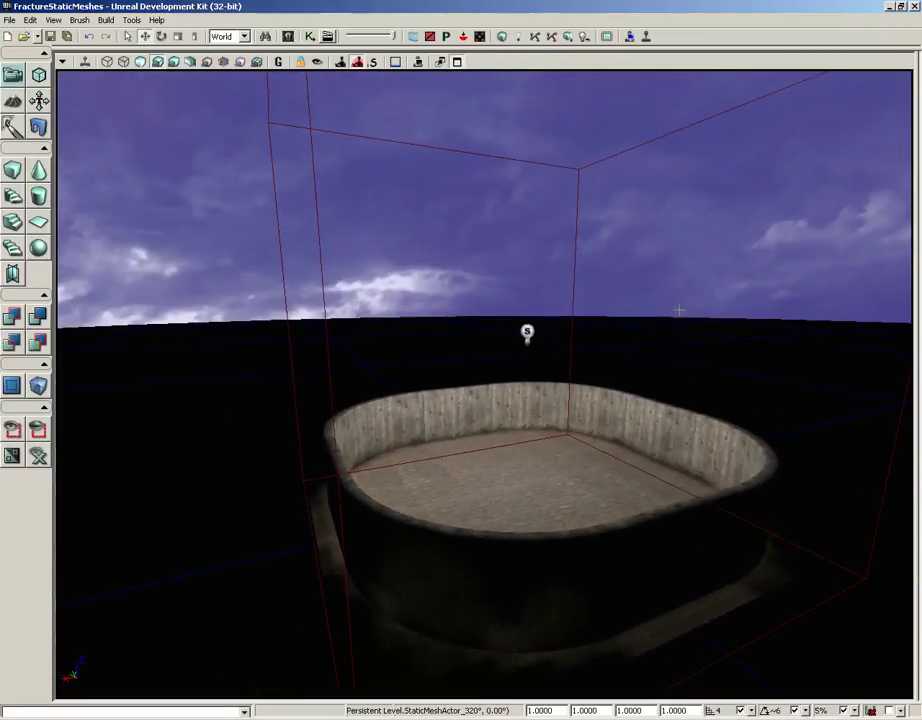
pyautogui.click(327, 348)
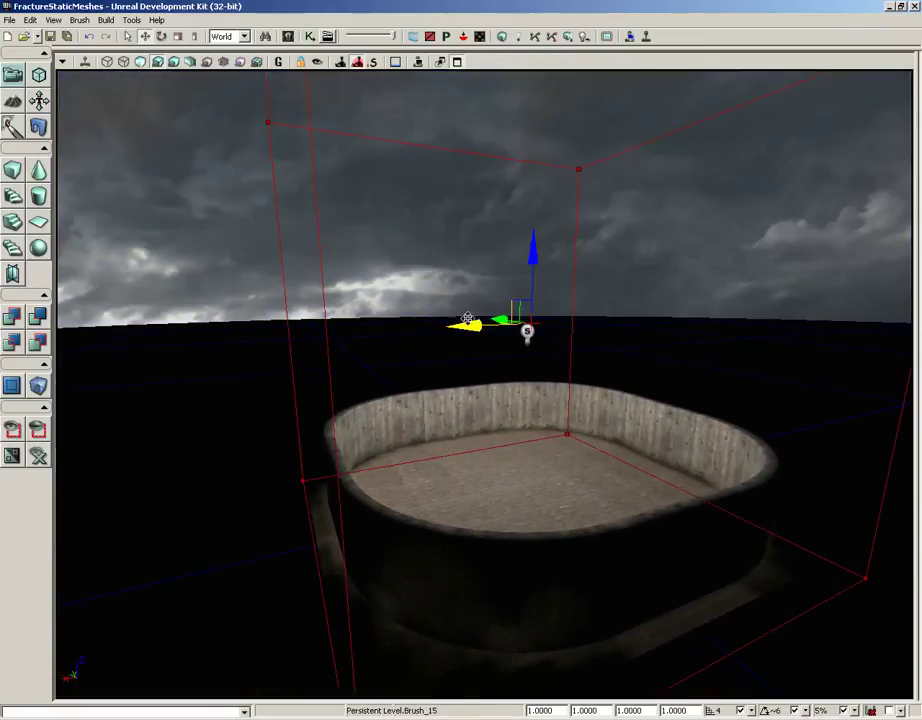
pyautogui.click(217, 346)
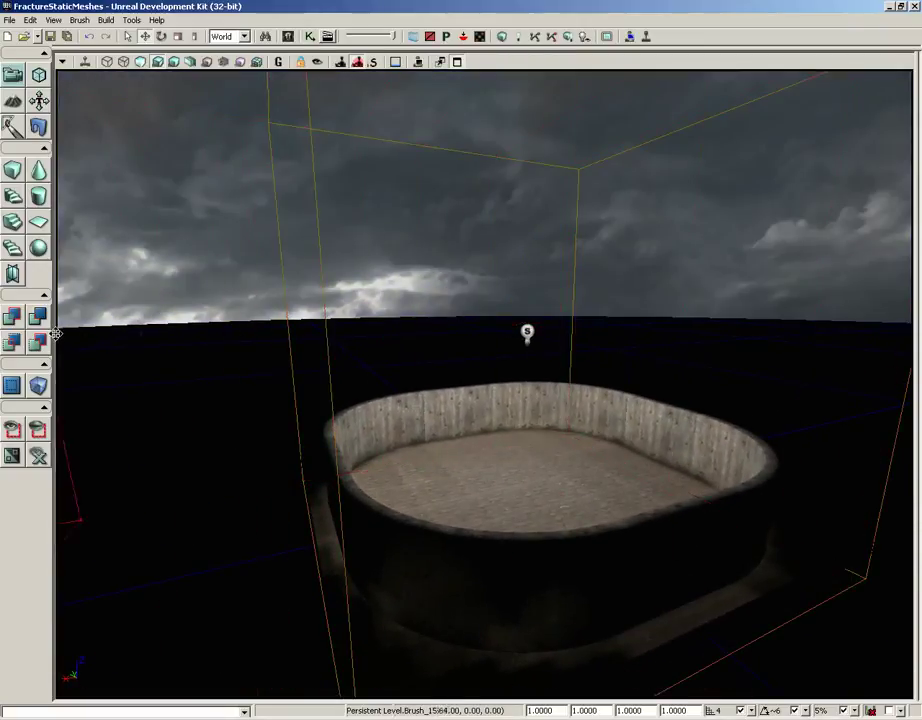
# Step: Select the Lightmass importance volume enclosing the arena and examine how it surrounds the level geometry
pyautogui.click(330, 367)
pyautogui.moveTo(391, 354); pyautogui.dragTo(414, 486)
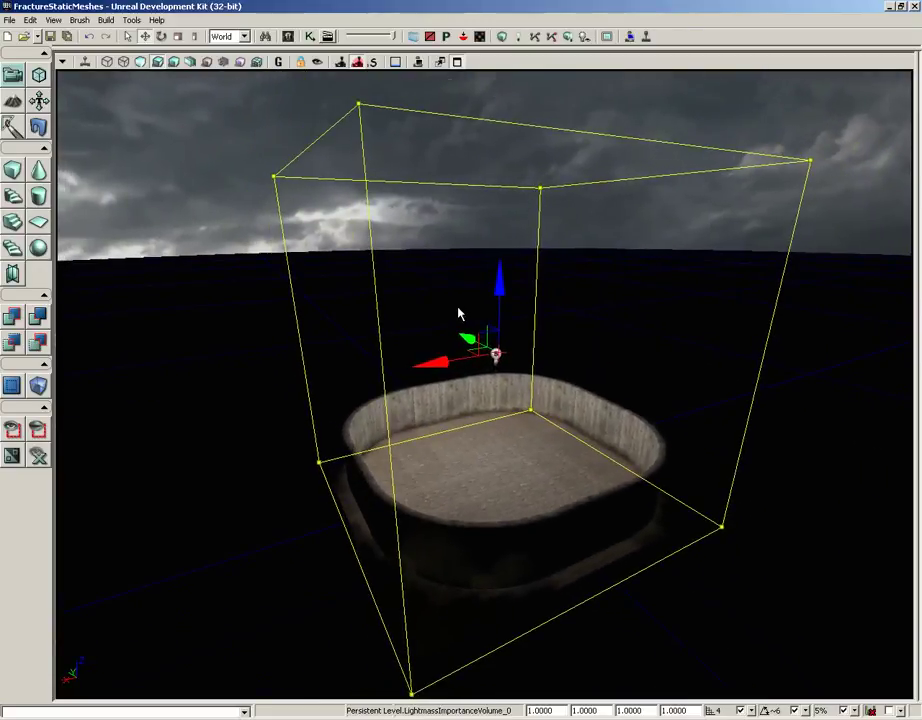
pyautogui.moveTo(463, 313)
pyautogui.mouseDown()
pyautogui.moveTo(411, 290)
pyautogui.moveTo(368, 291)
pyautogui.mouseUp()
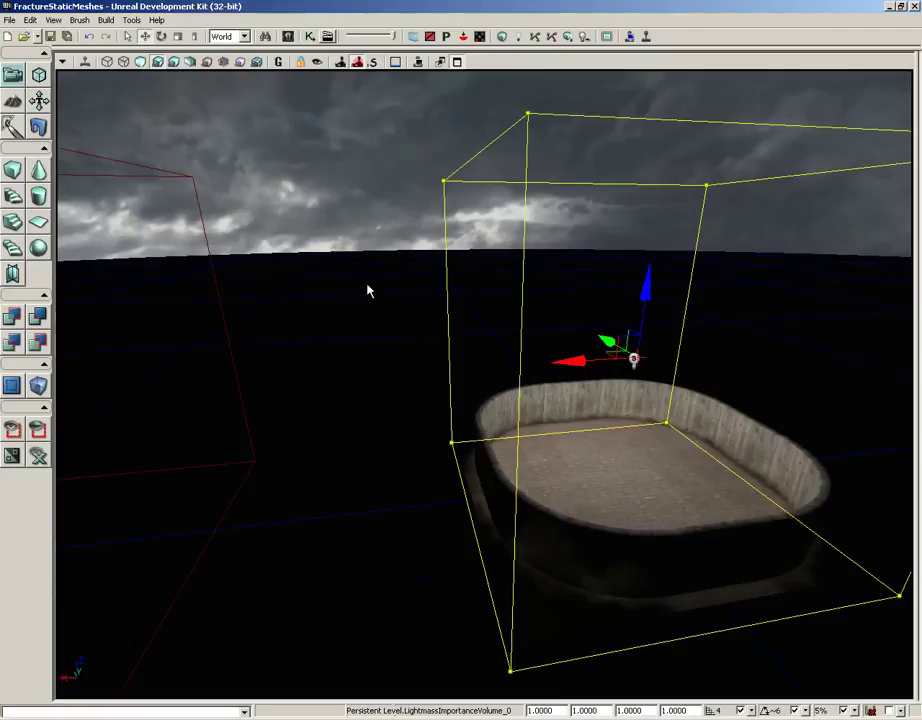
# Step: Select the builder brush beside the arena and look through the volume types it can create for LightmassImportanceVolume
pyautogui.click(234, 366)
pyautogui.moveTo(305, 370)
pyautogui.mouseDown()
pyautogui.moveTo(238, 363)
pyautogui.moveTo(165, 249)
pyautogui.moveTo(140, 262)
pyautogui.mouseUp()
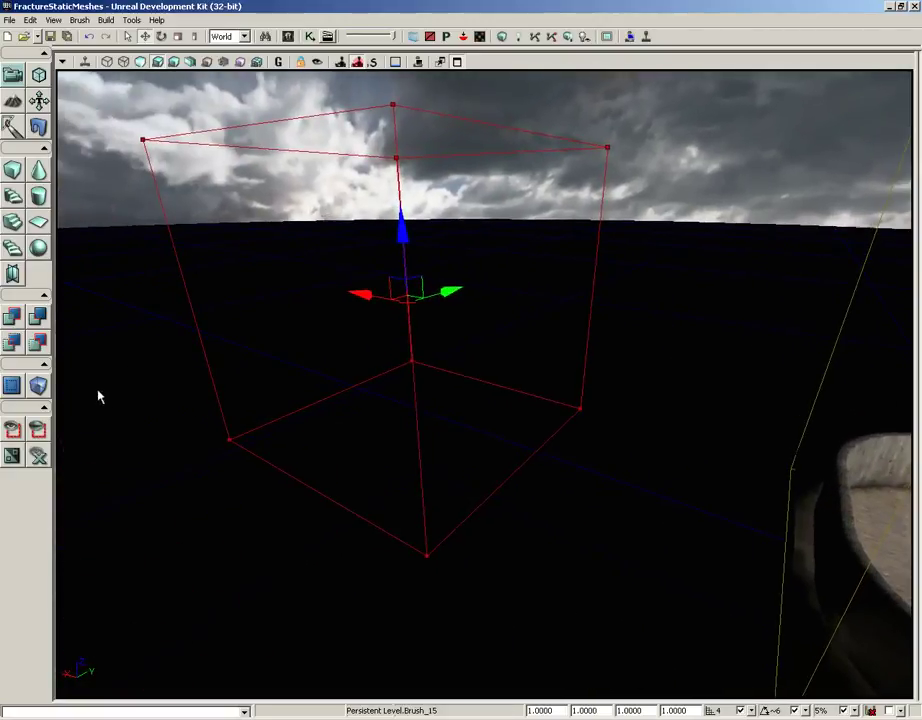
pyautogui.rightClick(39, 387)
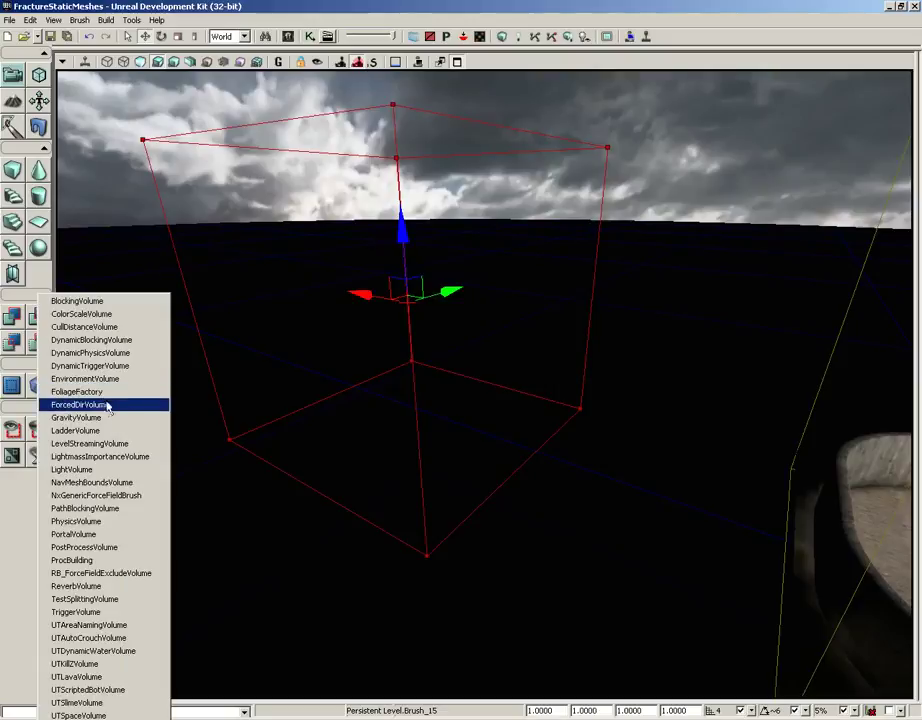
pyautogui.click(99, 461)
pyautogui.moveTo(574, 514); pyautogui.dragTo(838, 144)
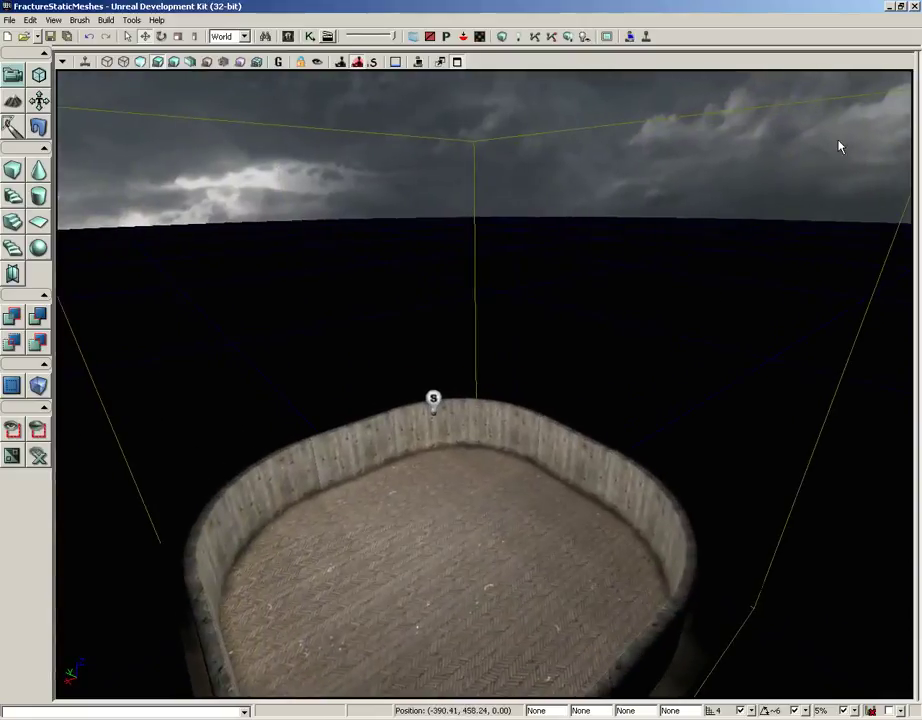
# Step: Select the point light above the arena and expand the LightComponent settings in its properties
pyautogui.moveTo(585, 483); pyautogui.dragTo(566, 570)
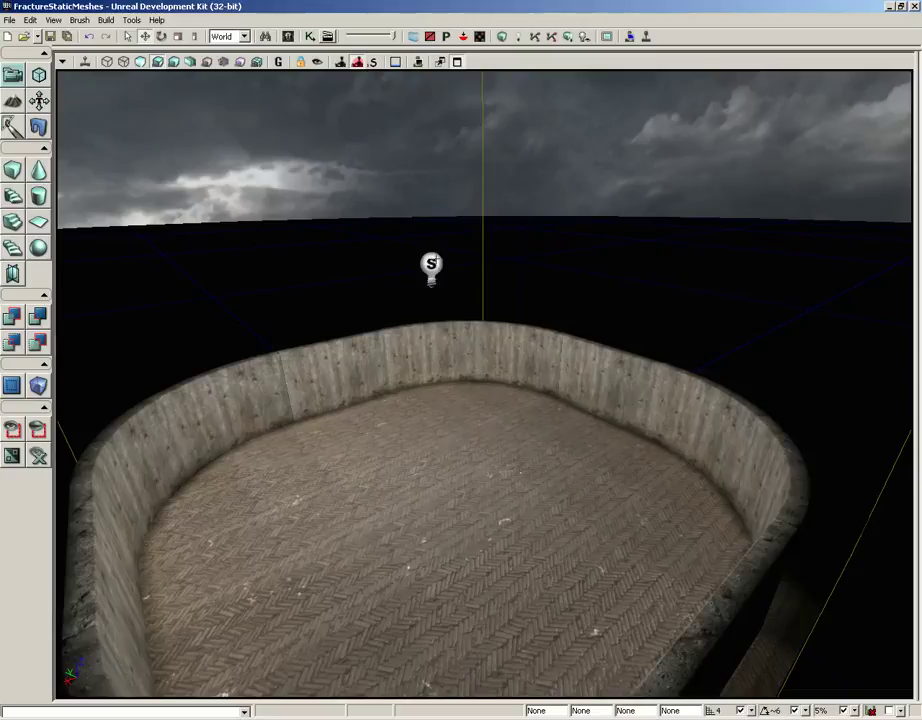
pyautogui.click(431, 264)
pyautogui.moveTo(431, 264); pyautogui.dragTo(444, 262)
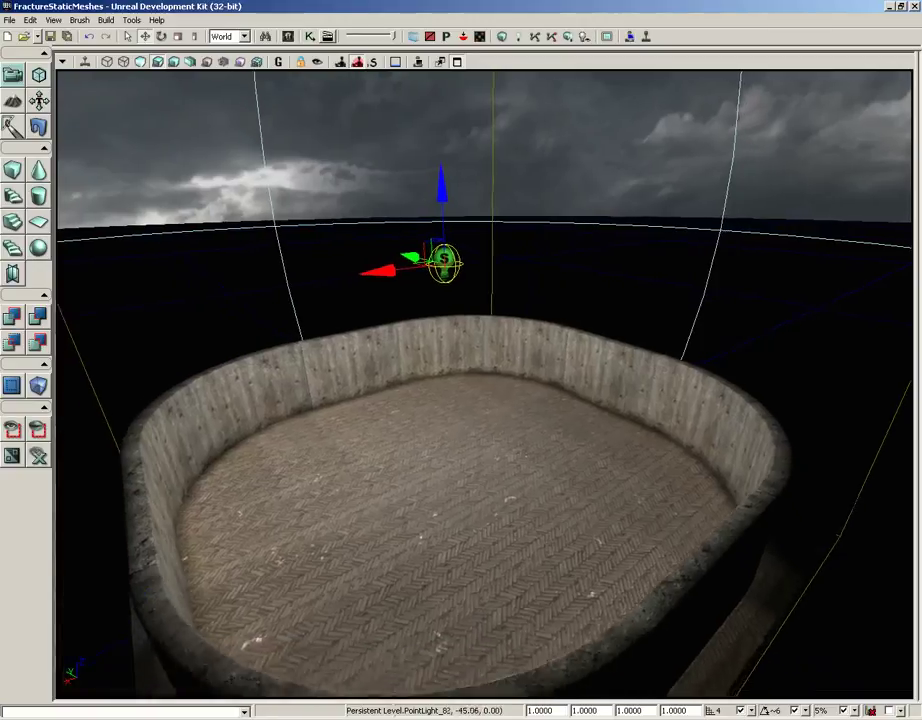
pyautogui.scroll(5, 444, 262)
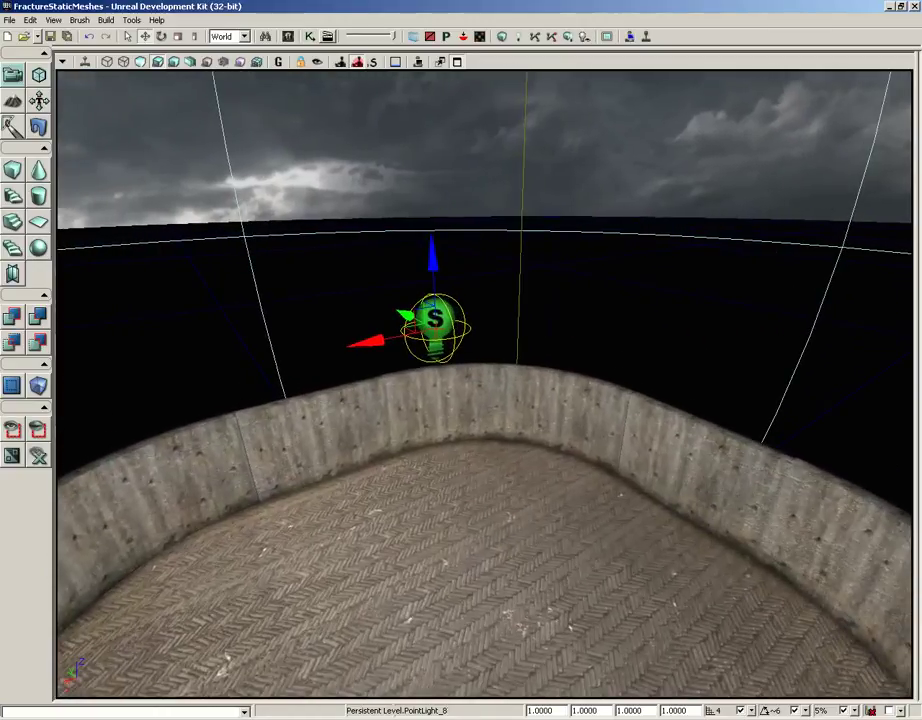
pyautogui.press('F4')
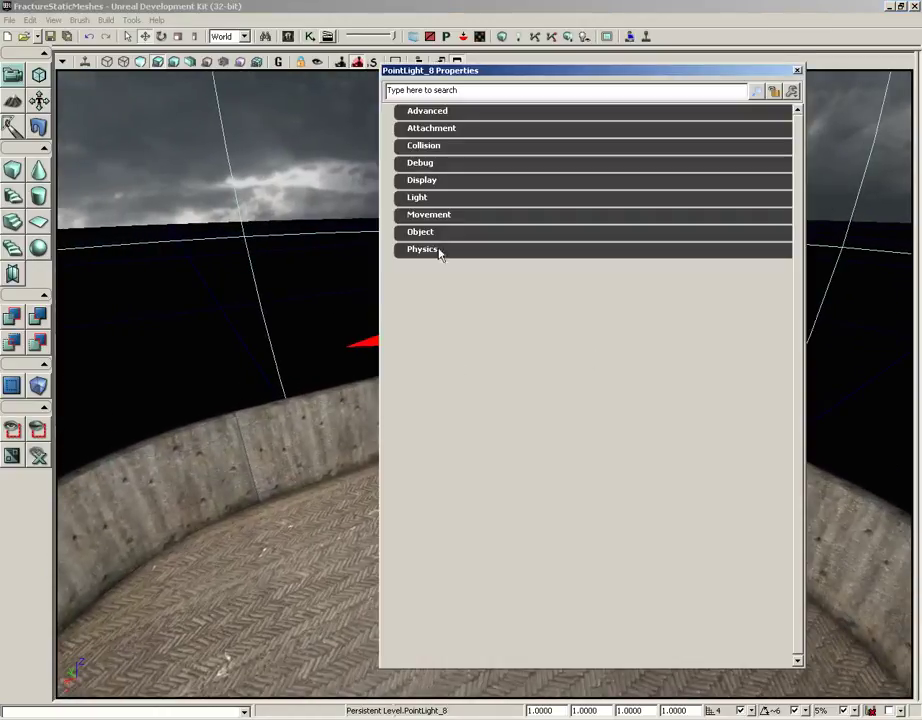
pyautogui.click(418, 199)
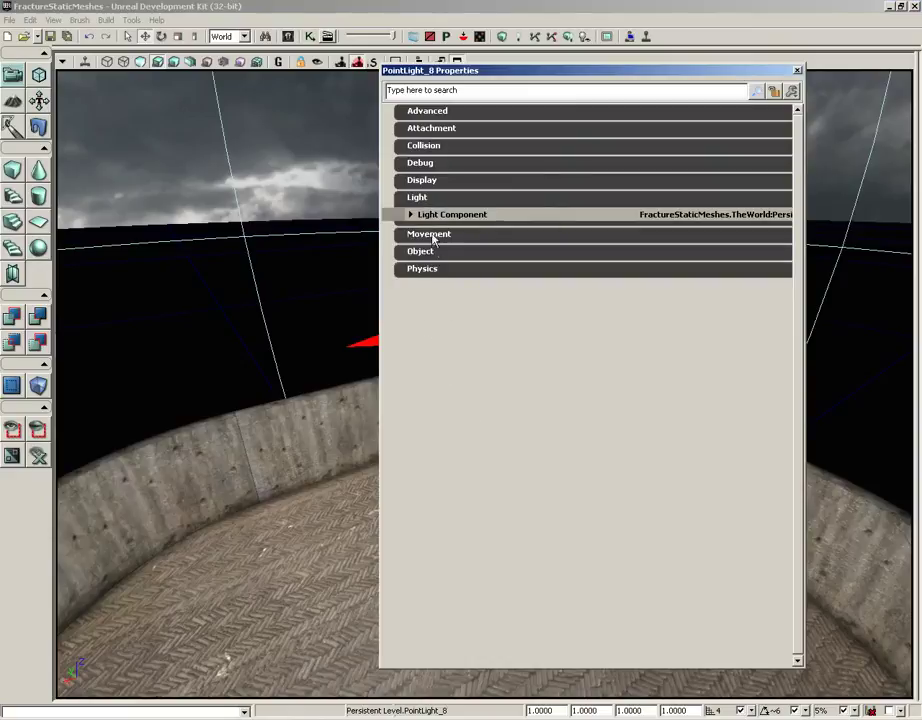
pyautogui.click(410, 214)
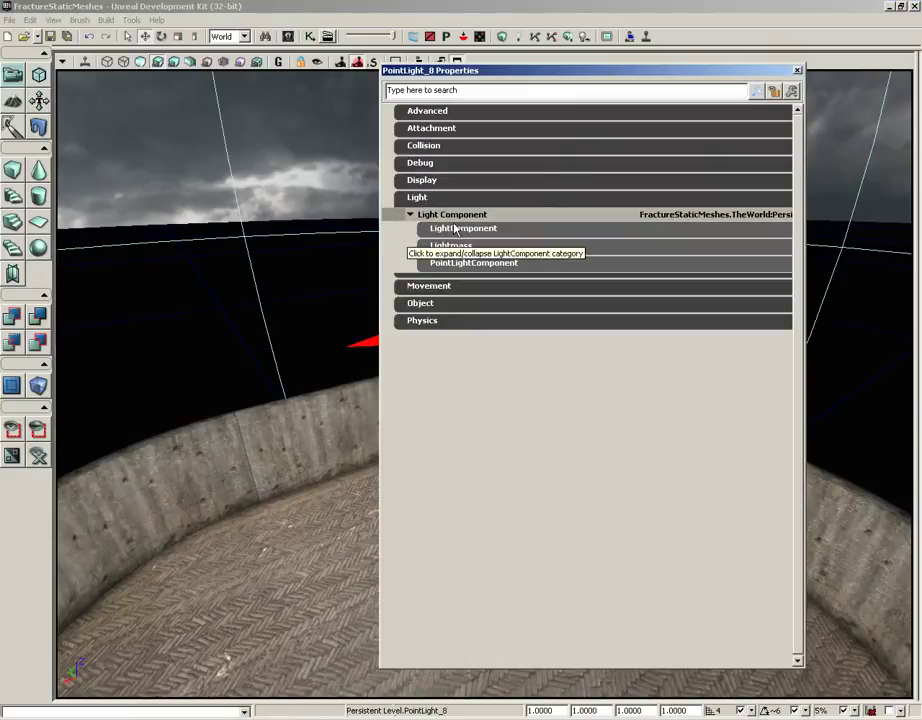
pyautogui.click(512, 230)
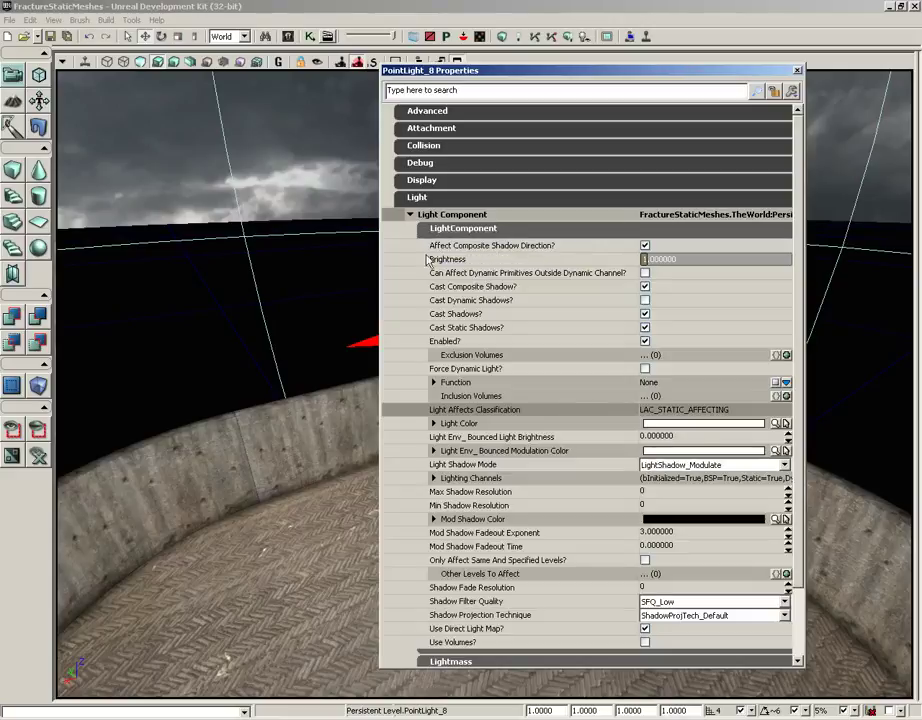
# Step: Examine the point light's Lightmass Settings and its LightComponent settings, with the properties window shifted aside
pyautogui.click(445, 230)
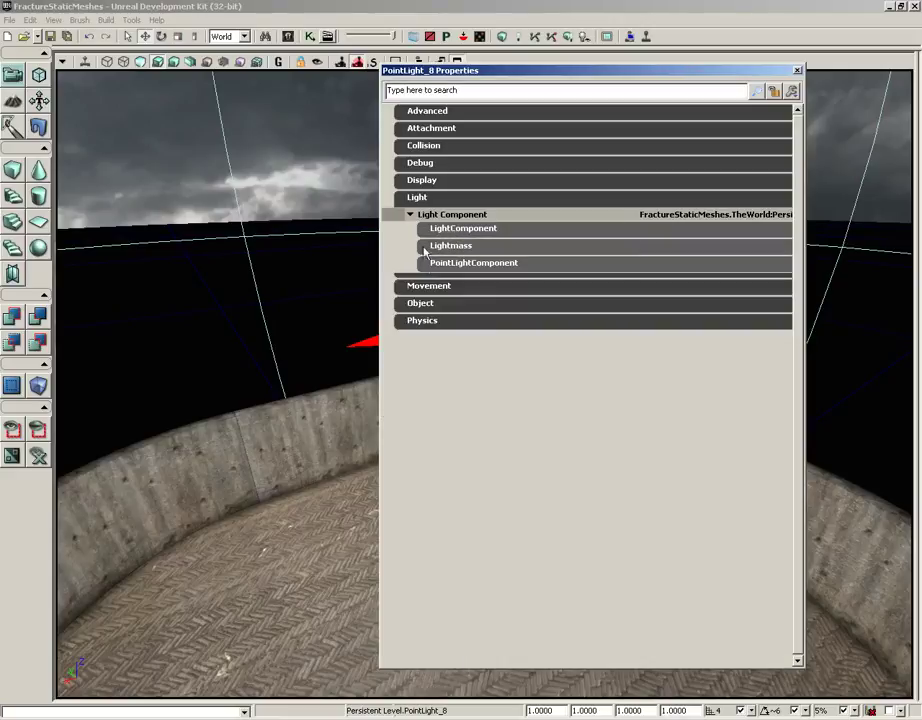
pyautogui.click(427, 250)
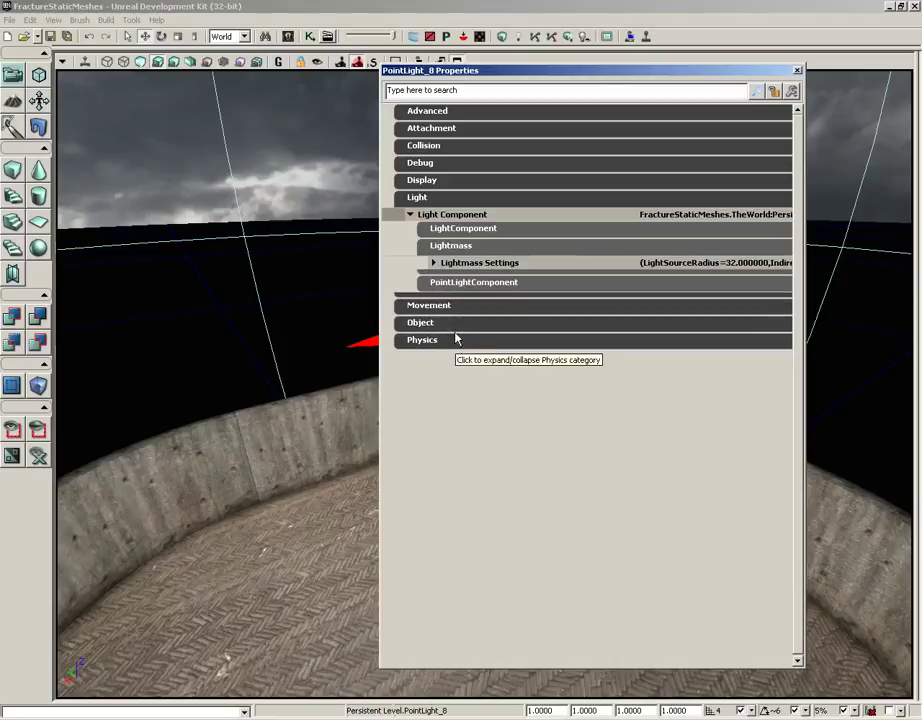
pyautogui.click(448, 264)
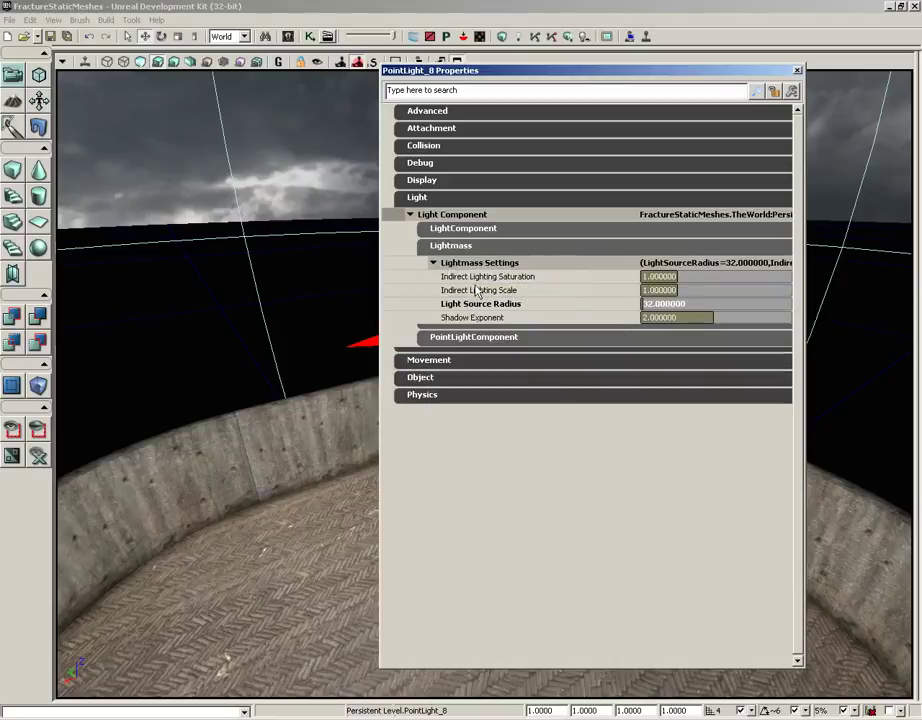
pyautogui.click(459, 247)
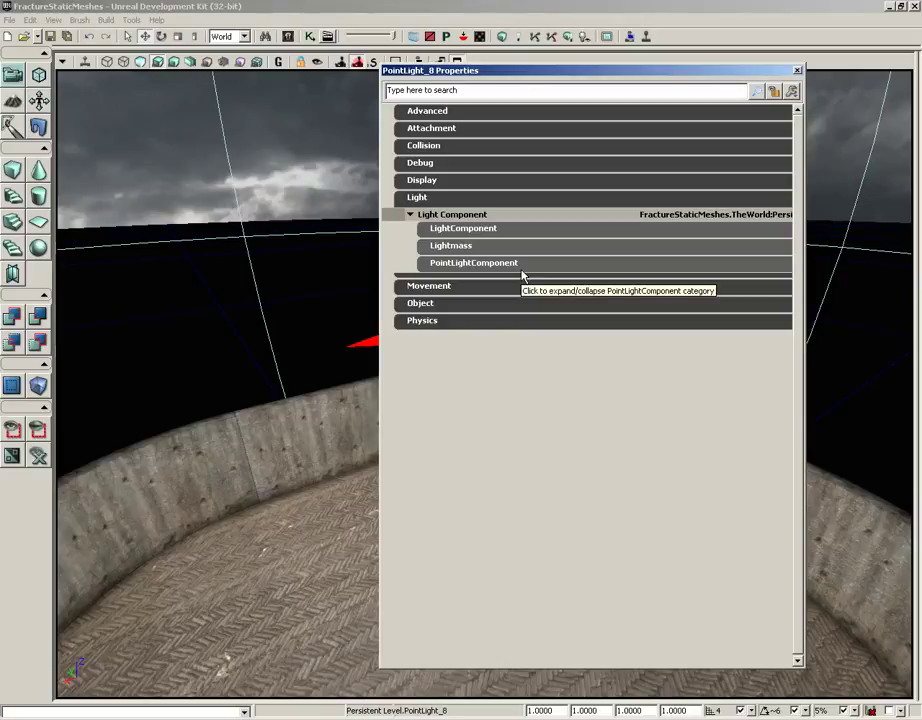
pyautogui.click(440, 229)
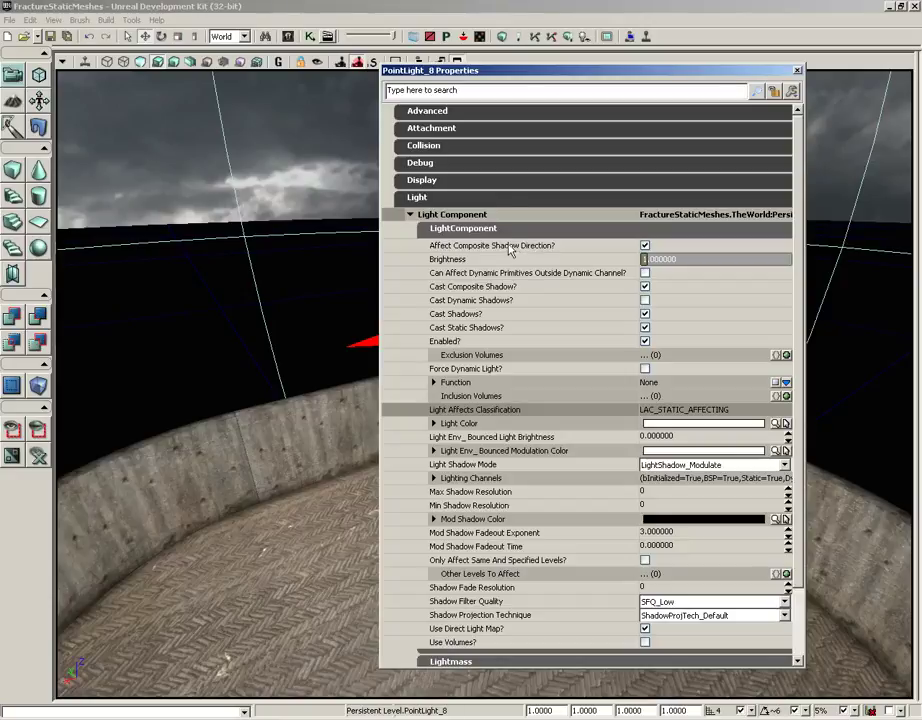
pyautogui.moveTo(470, 78); pyautogui.dragTo(590, 72)
# Step: Filter the Content Browser to static meshes and select S_HU_Trim_SM_LowProfileE_corner
pyautogui.hotkey('ctrl', 'shift', 'f')
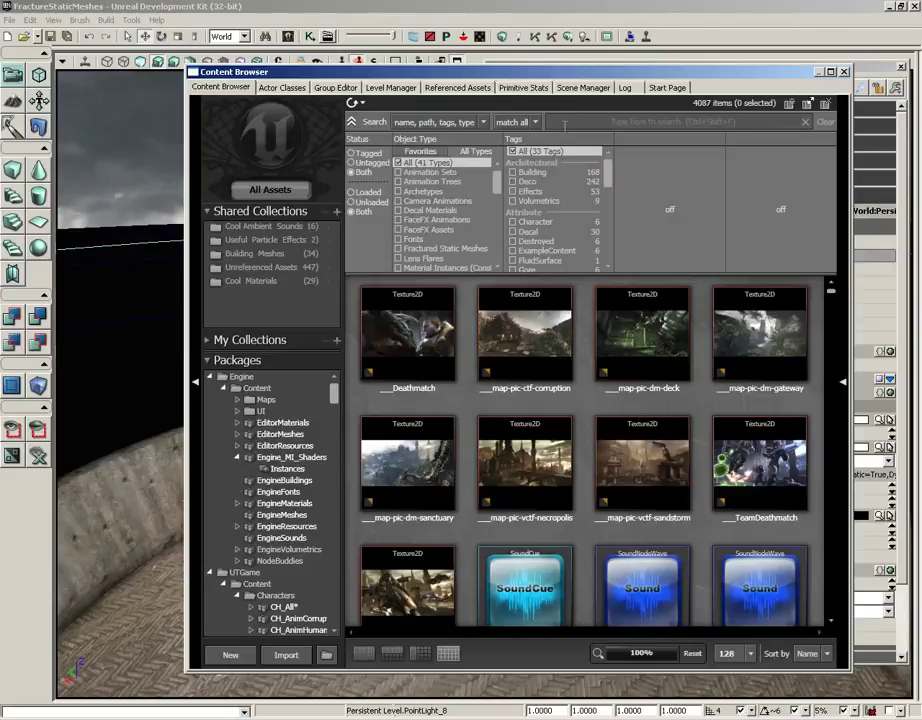
pyautogui.click(420, 151)
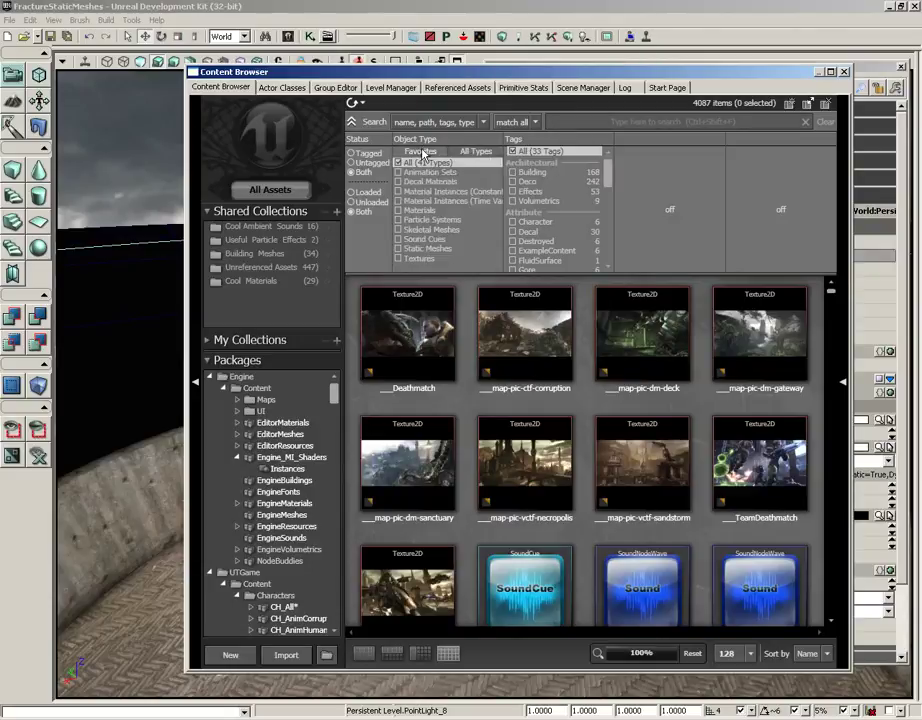
pyautogui.click(435, 249)
pyautogui.scroll(-3, 828, 390)
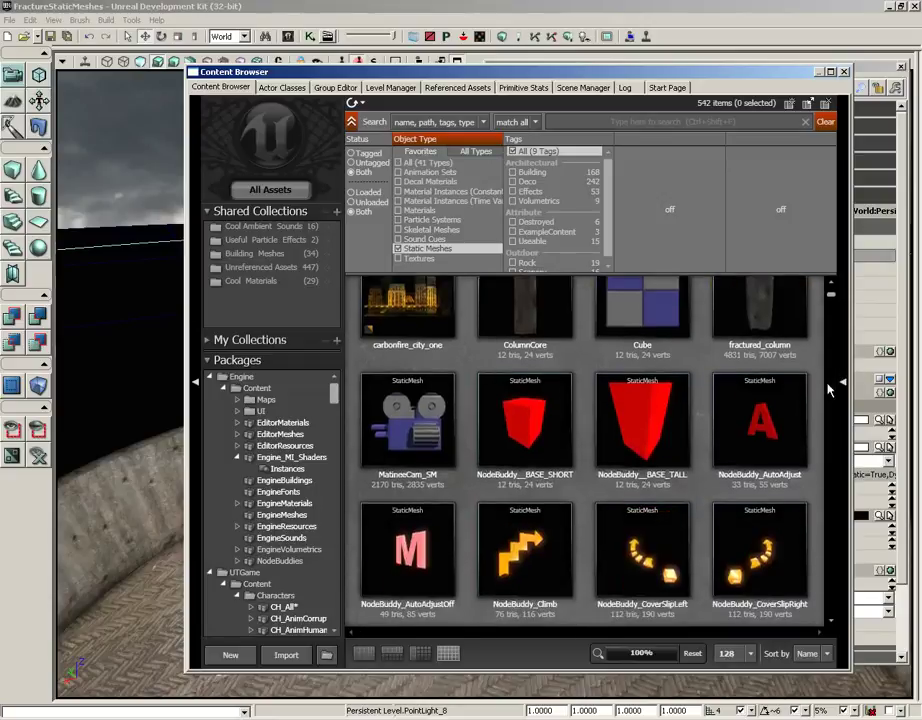
pyautogui.scroll(-6, 828, 390)
pyautogui.moveTo(830, 294); pyautogui.dragTo(830, 381)
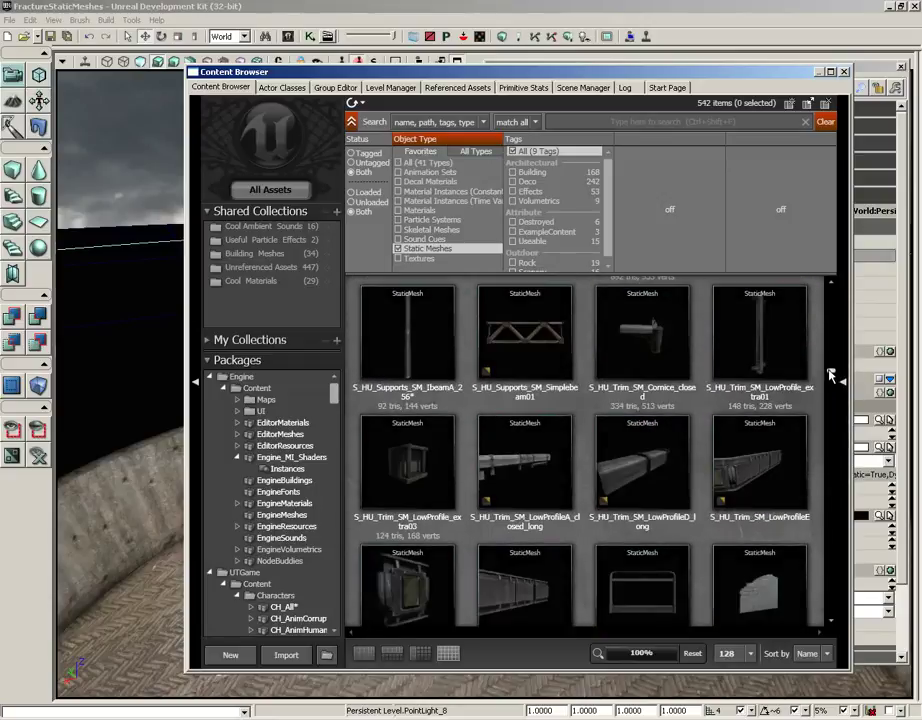
pyautogui.click(507, 476)
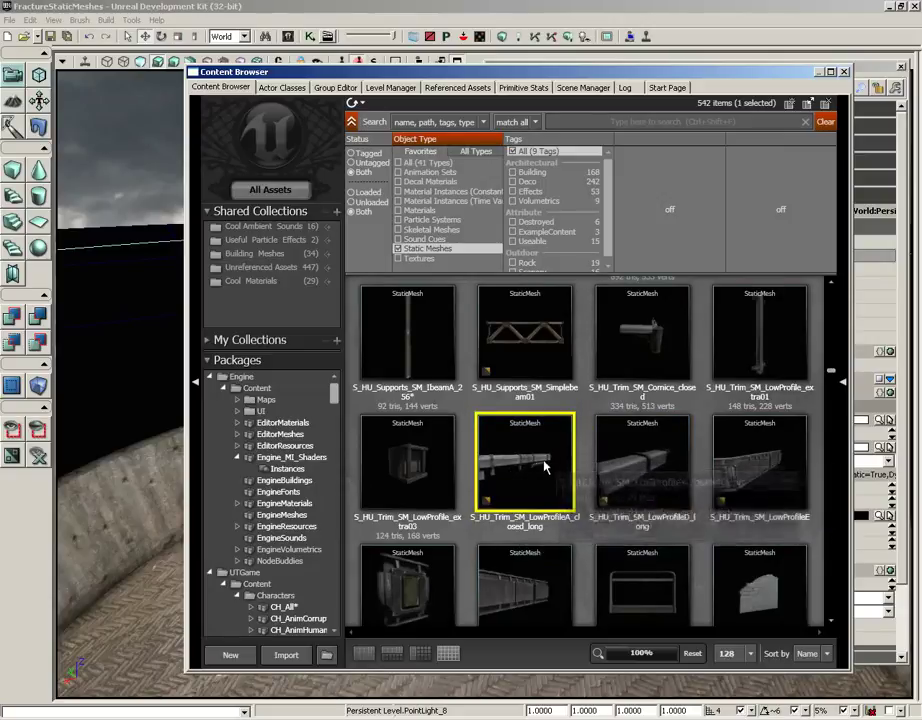
pyautogui.click(410, 578)
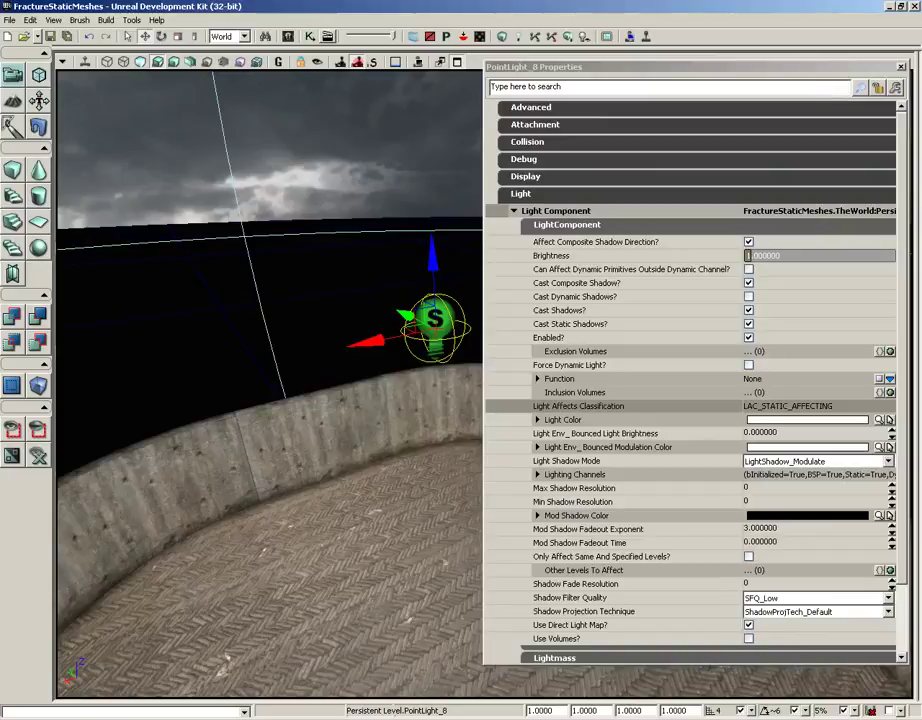
# Step: Add the S_HU_Trim_SM_LowProfileE_corner mesh to the arena floor as an InterpActor
pyautogui.rightClick(245, 620)
pyautogui.moveTo(283, 588)
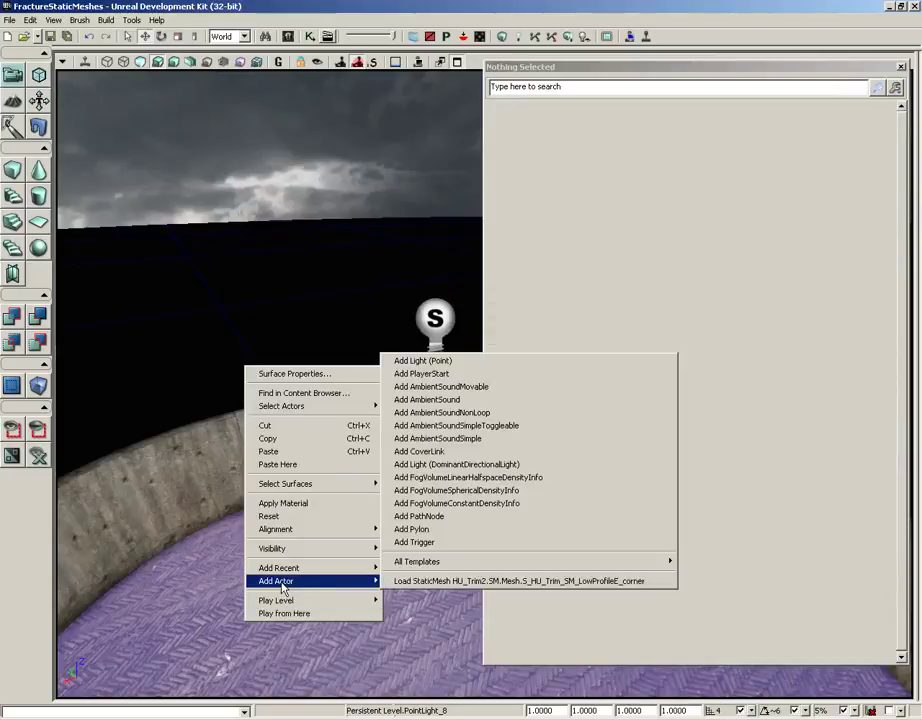
pyautogui.click(436, 583)
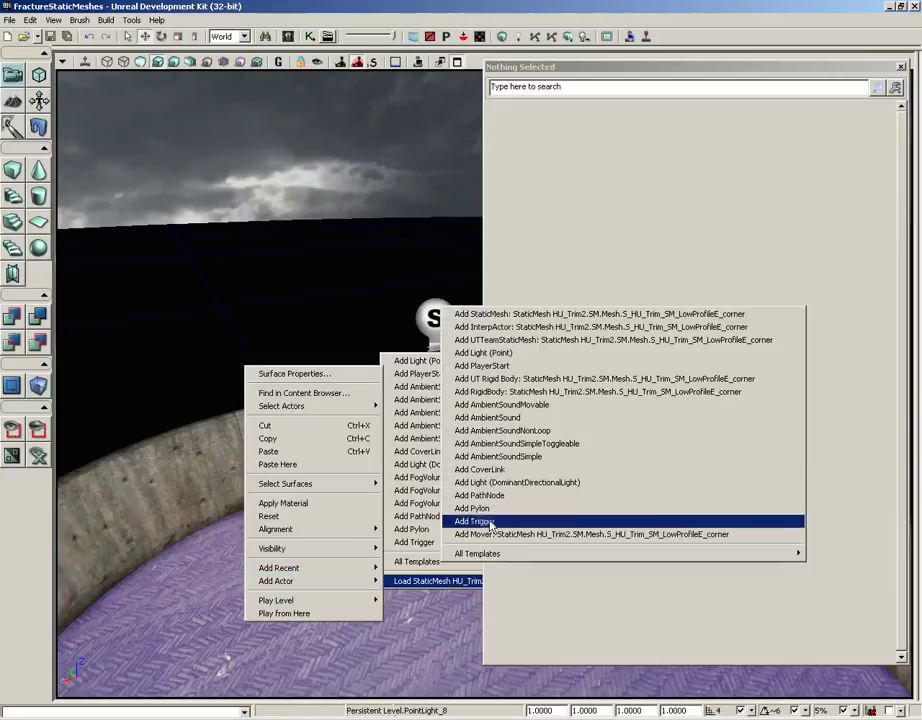
pyautogui.click(489, 328)
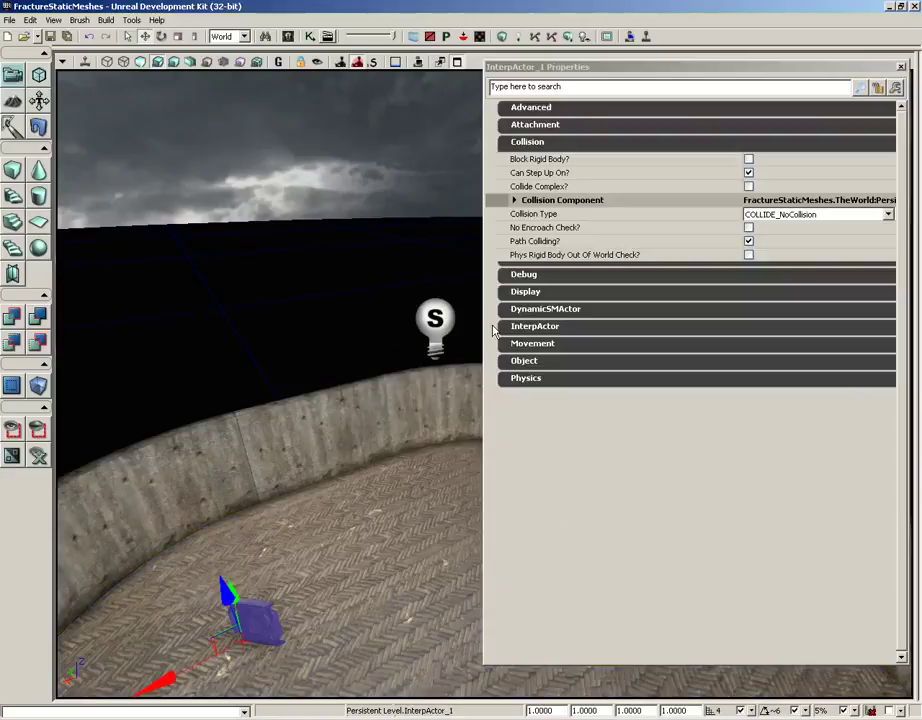
pyautogui.moveTo(270, 450); pyautogui.dragTo(245, 330)
pyautogui.moveTo(316, 512)
pyautogui.mouseDown()
pyautogui.moveTo(310, 476)
pyautogui.moveTo(316, 512)
pyautogui.mouseUp()
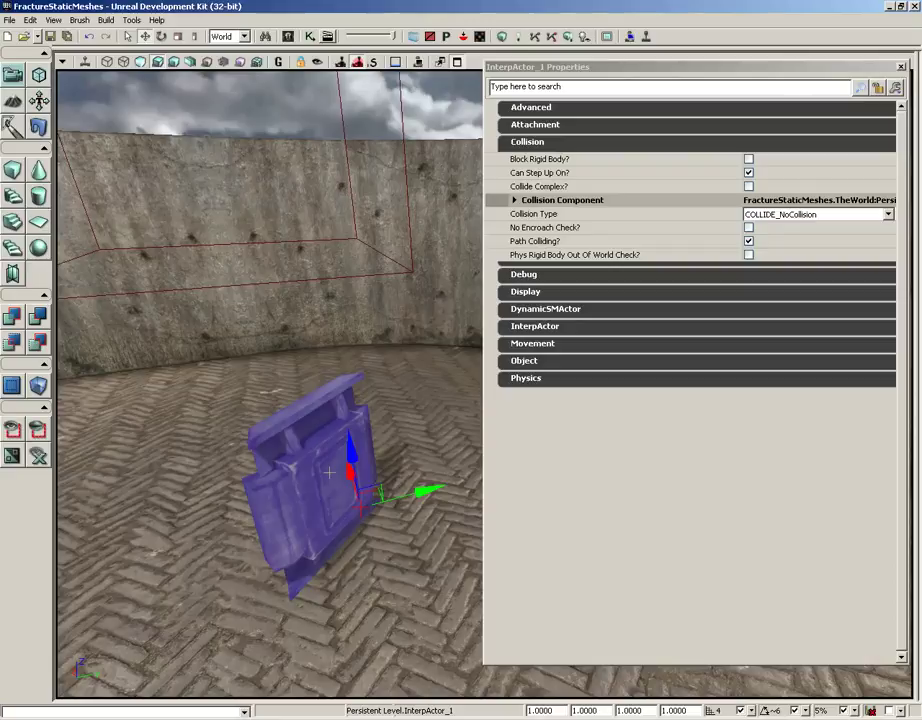
# Step: Inspect the Light Environment entries under the InterpActor's DynamicSMActor properties, then close its properties
pyautogui.click(519, 312)
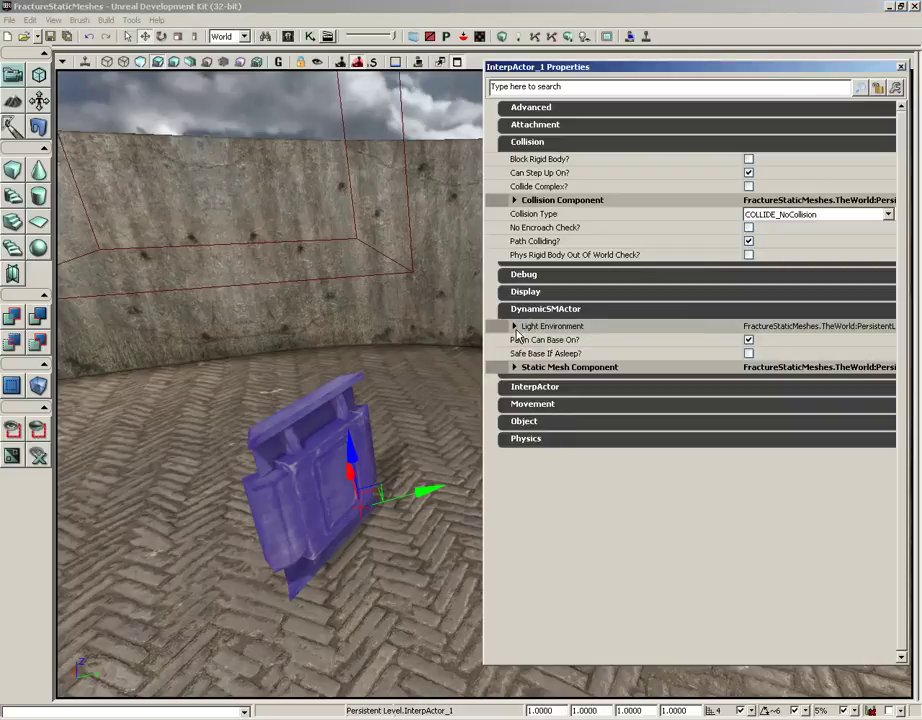
pyautogui.click(515, 328)
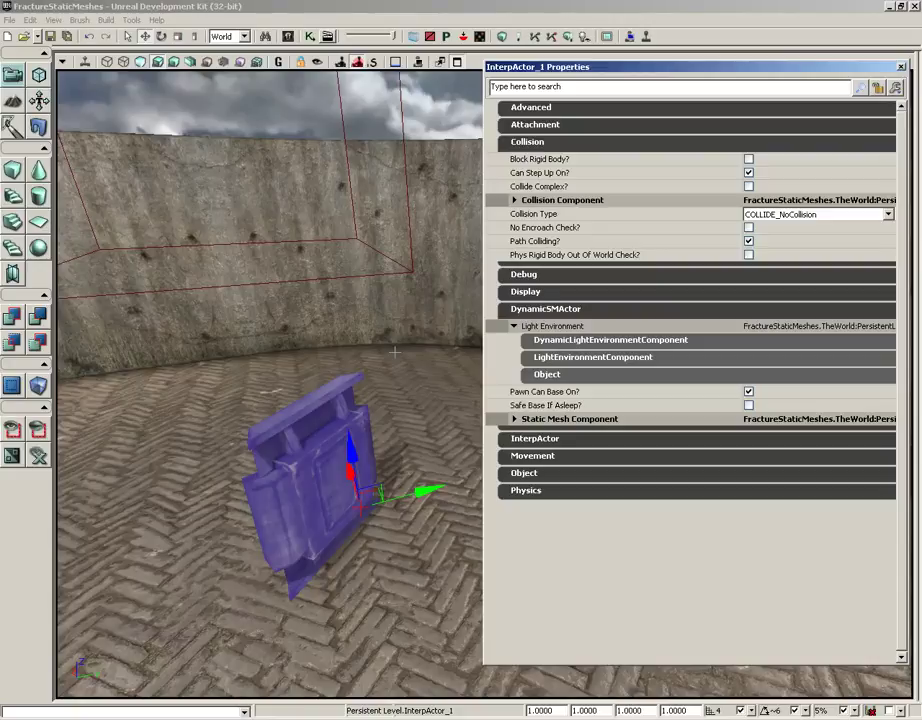
pyautogui.click(901, 66)
# Step: Return to the point light above the arena and open its properties
pyautogui.moveTo(580, 370); pyautogui.dragTo(172, 353, button='right')
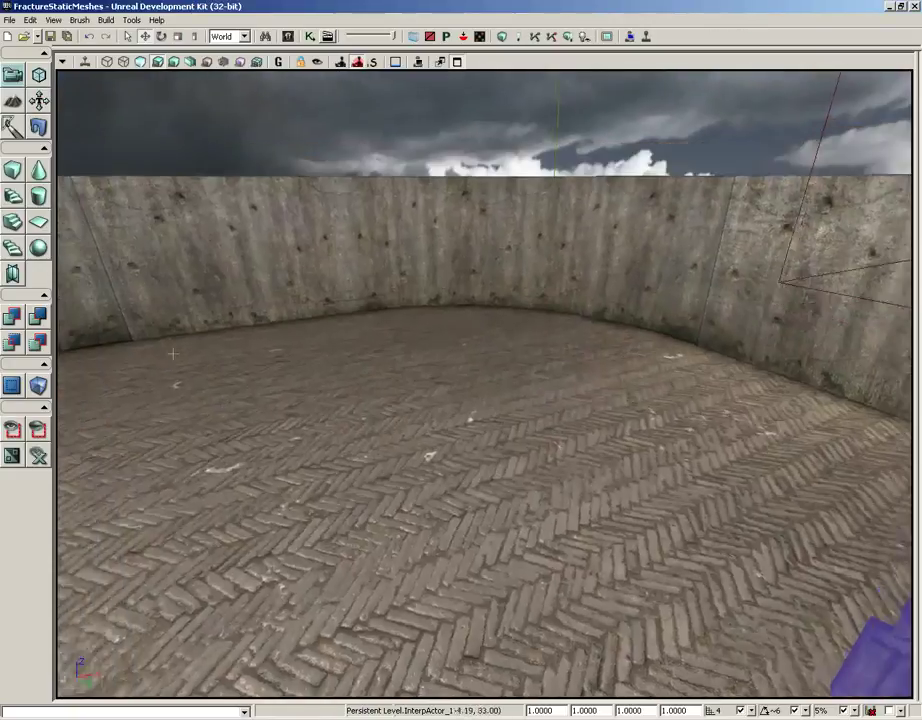
pyautogui.moveTo(172, 353); pyautogui.dragTo(140, 194)
pyautogui.doubleClick(458, 440)
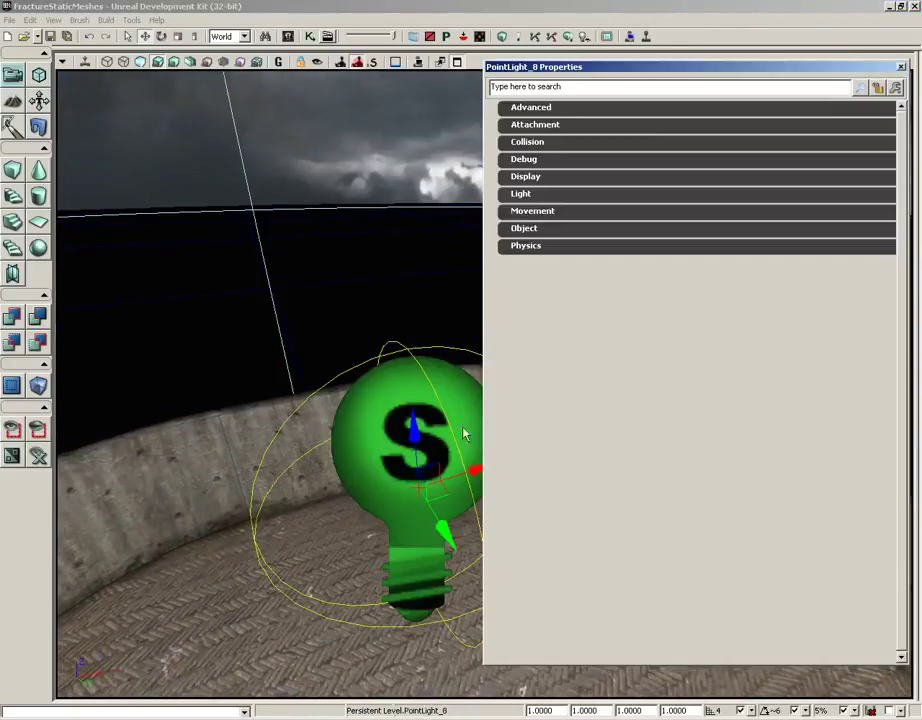
# Step: Expand the point light's Light Component properties down to its LightComponent settings
pyautogui.click(520, 194)
pyautogui.click(556, 212)
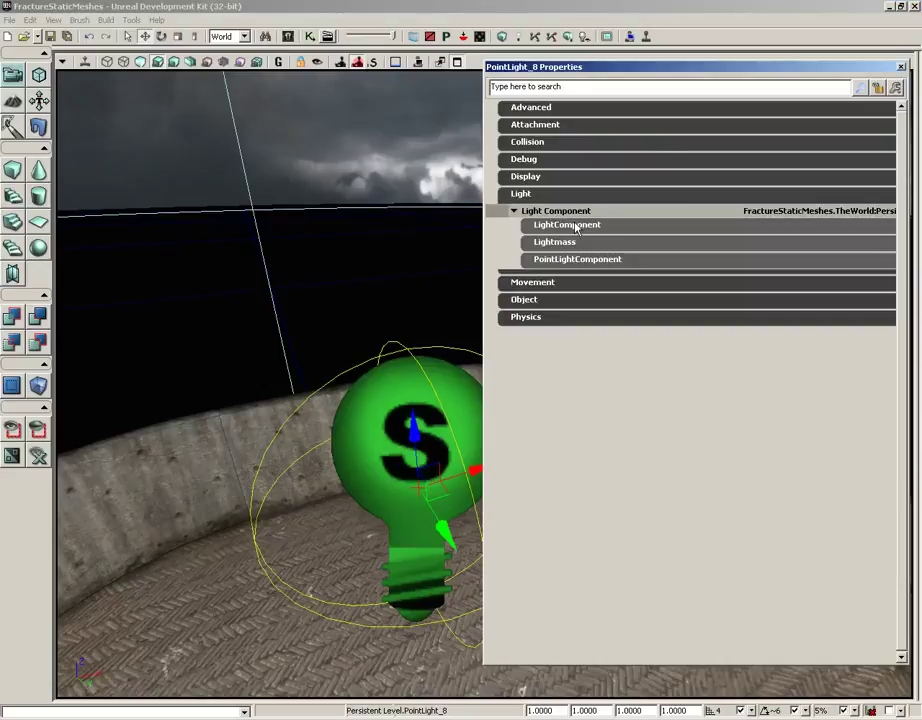
pyautogui.click(576, 228)
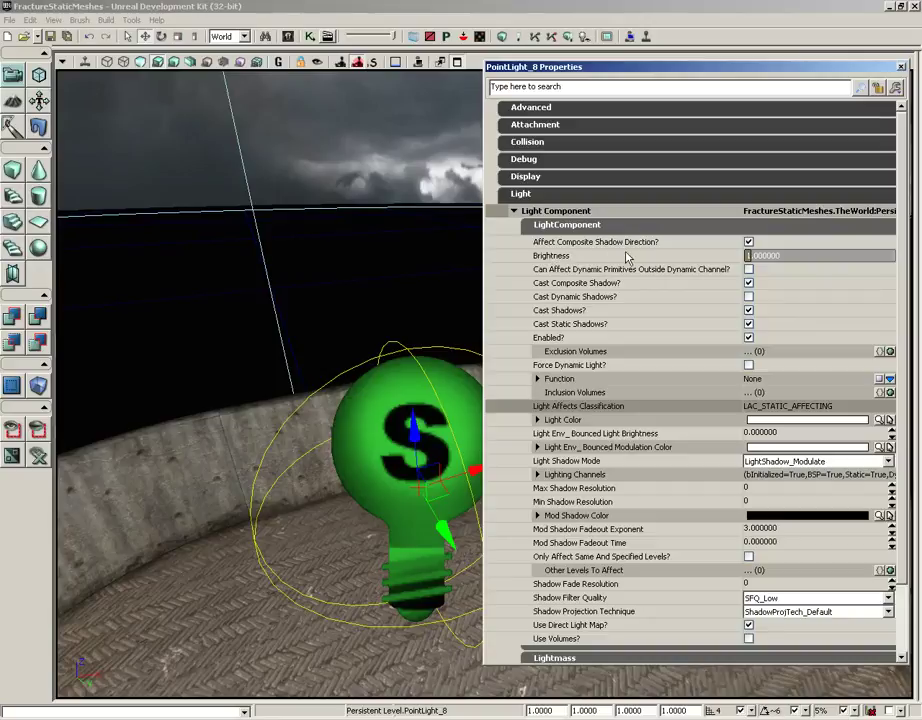
pyautogui.moveTo(409, 278); pyautogui.dragTo(430, 340)
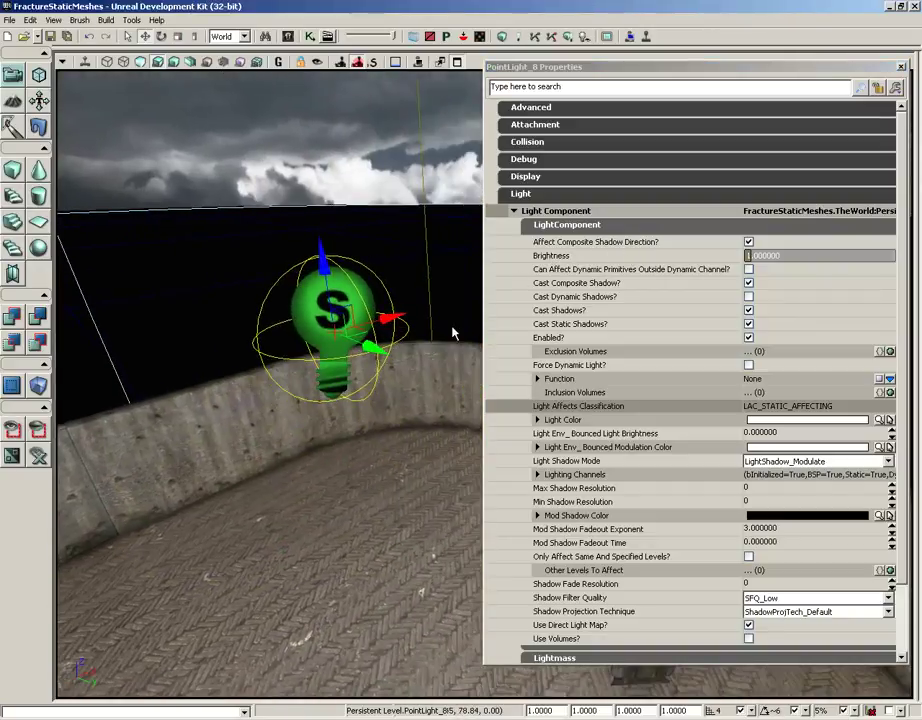
# Step: Try the point light's Brightness at 10 and at 0.2
pyautogui.click(758, 257)
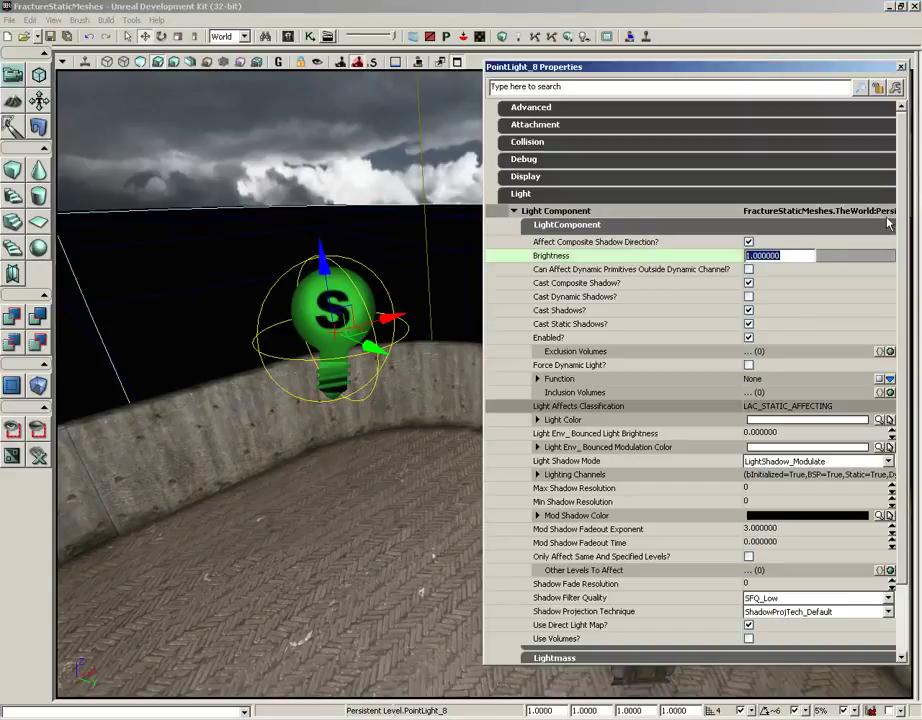
pyautogui.write('10')
pyautogui.press('Return')
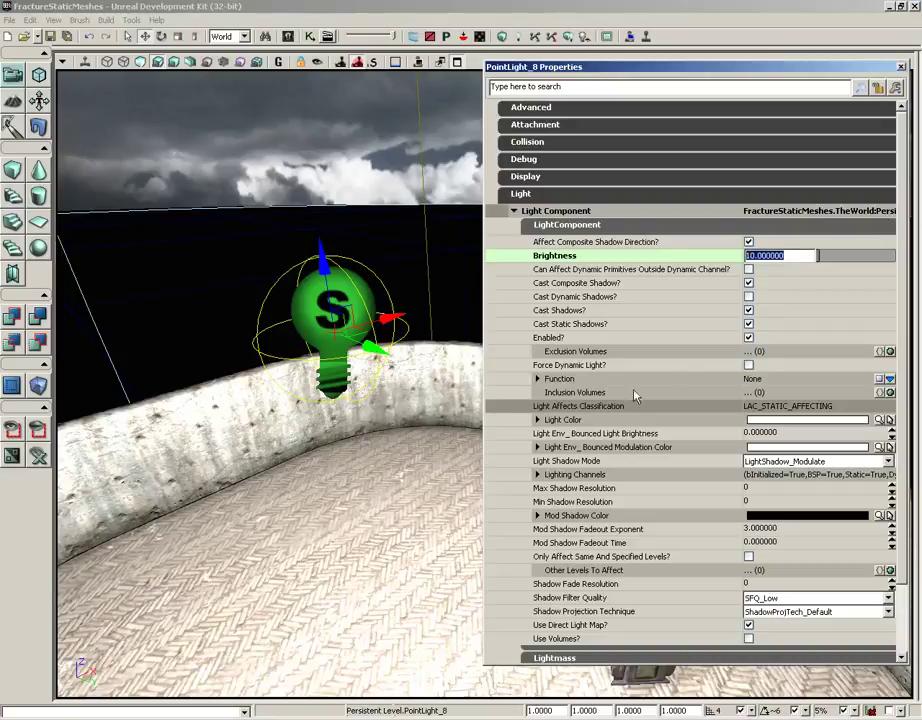
pyautogui.moveTo(399, 301); pyautogui.dragTo(393, 420, button='right')
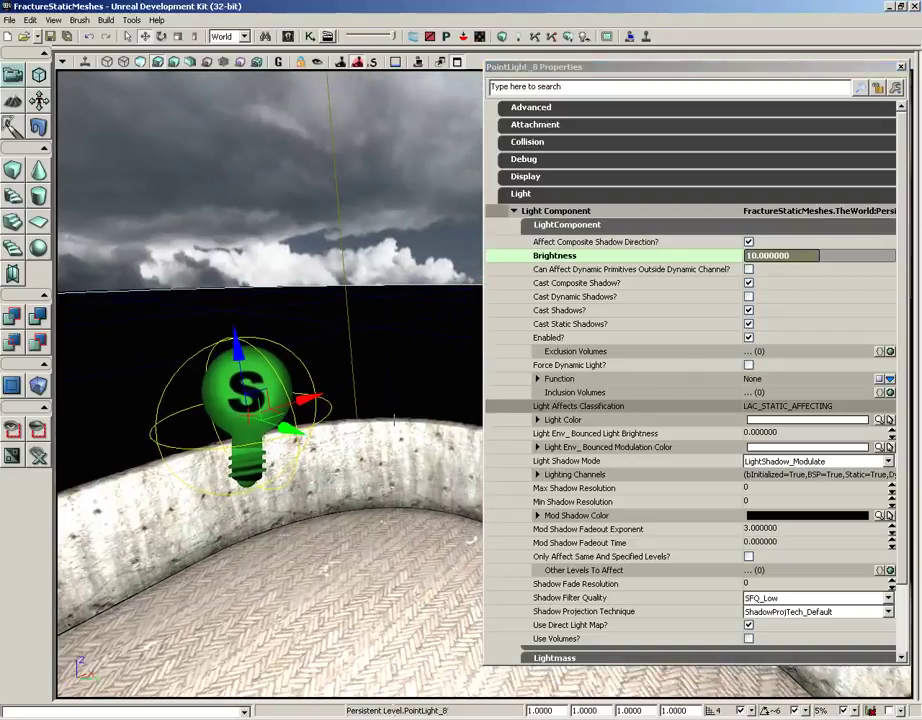
pyautogui.click(778, 257)
pyautogui.write('0.2')
pyautogui.press('Return')
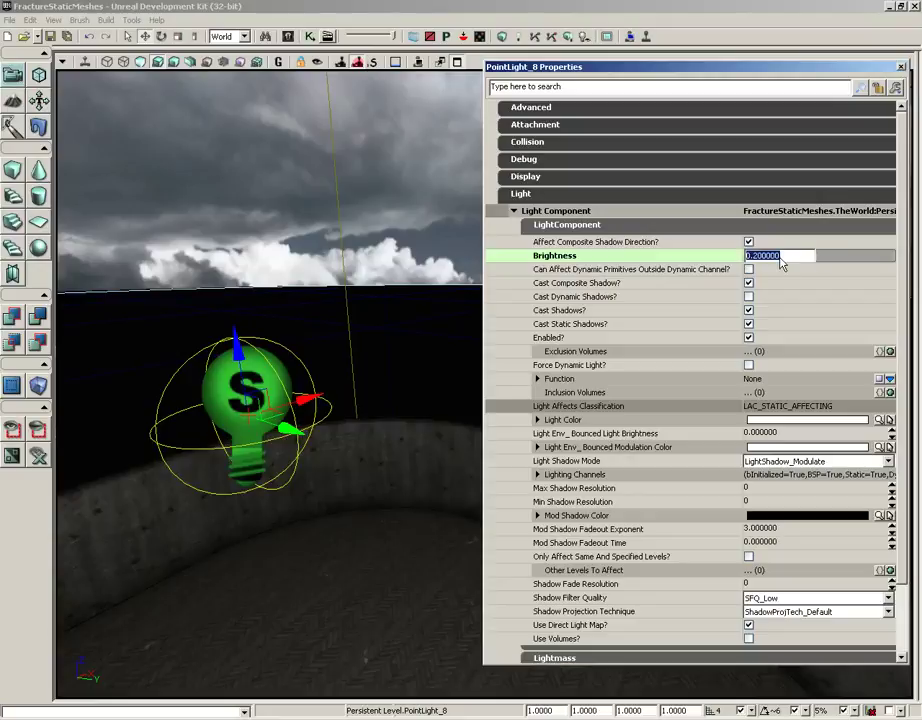
# Step: Set the point light's Brightness to 5
pyautogui.click(775, 258)
pyautogui.moveTo(776, 258); pyautogui.dragTo(729, 260)
pyautogui.write('5')
pyautogui.press('Return')
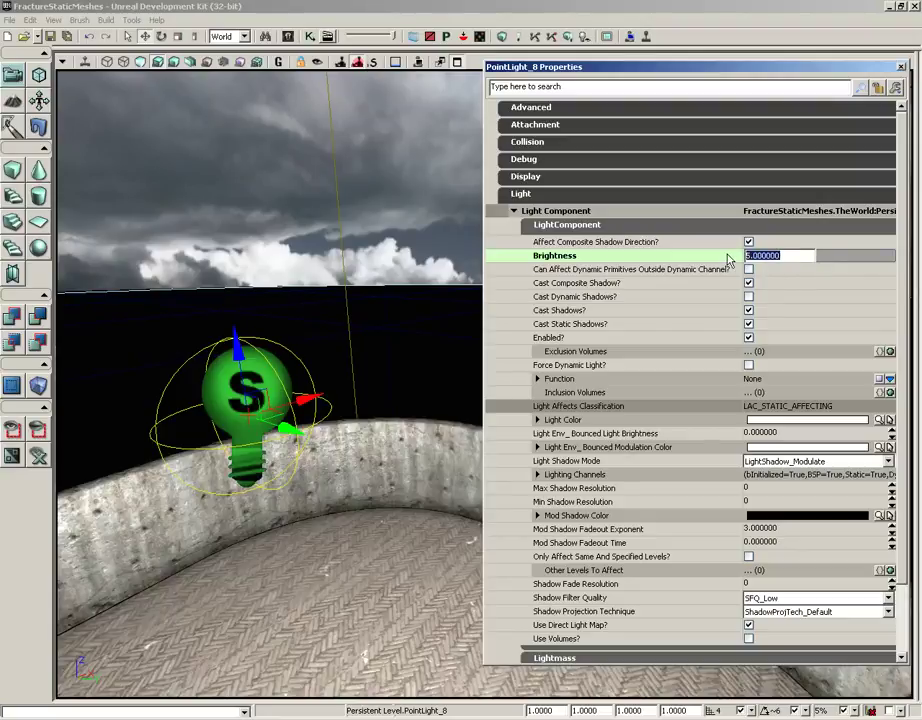
pyautogui.click(722, 270)
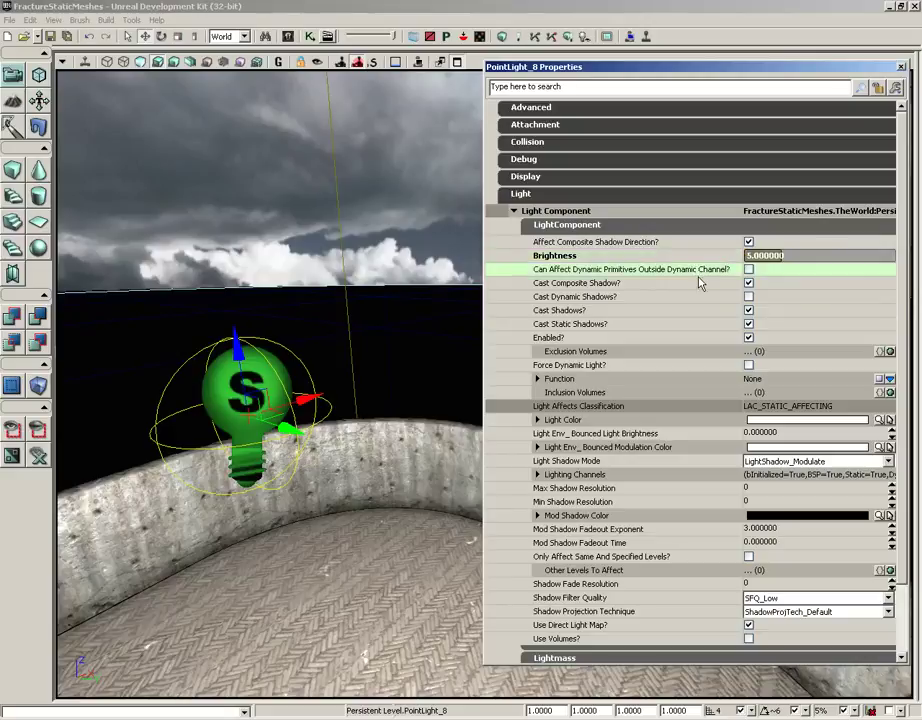
# Step: Vary the point light's Brightness gradually, lowering it to about 1.42 and raising it to about 9.1
pyautogui.click(775, 256)
pyautogui.write('4.07')
pyautogui.press('Return')
pyautogui.moveTo(775, 256); pyautogui.dragTo(755, 256)
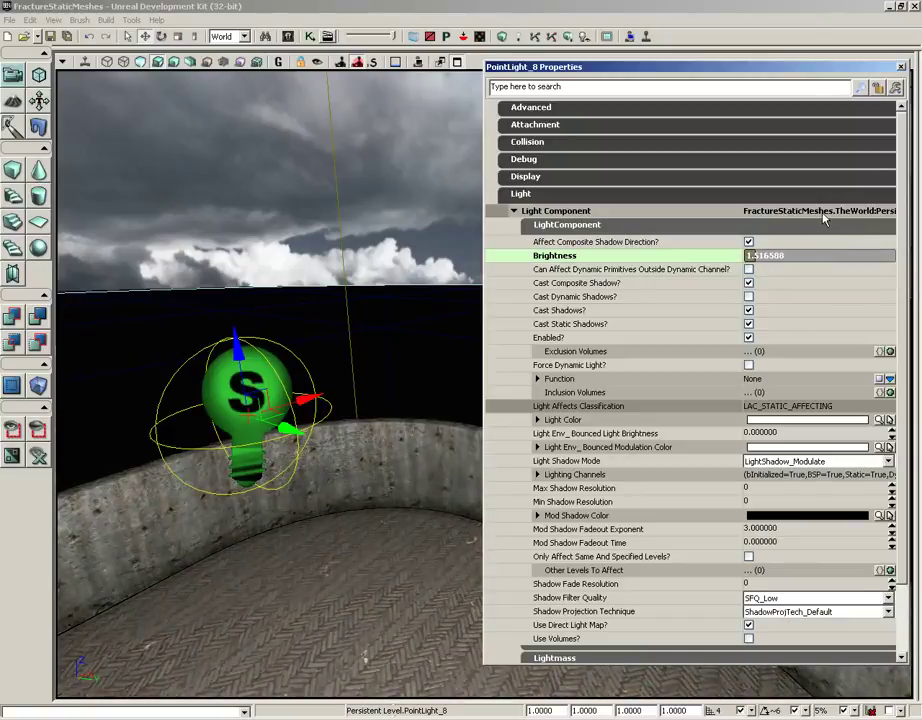
pyautogui.moveTo(778, 266); pyautogui.dragTo(760, 266)
pyautogui.moveTo(420, 255); pyautogui.dragTo(428, 262)
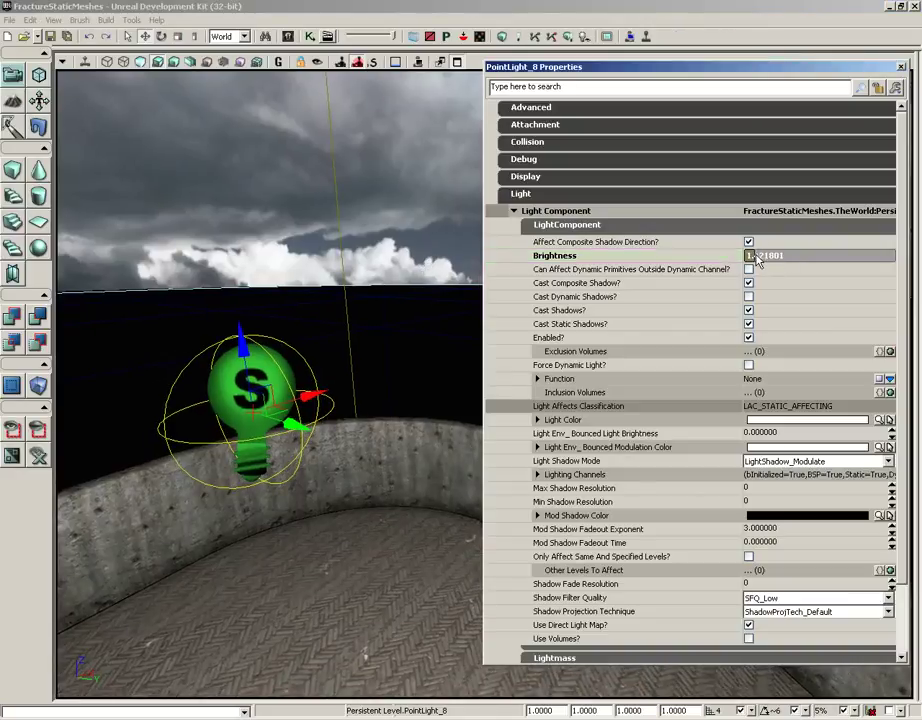
pyautogui.moveTo(405, 354); pyautogui.dragTo(412, 358)
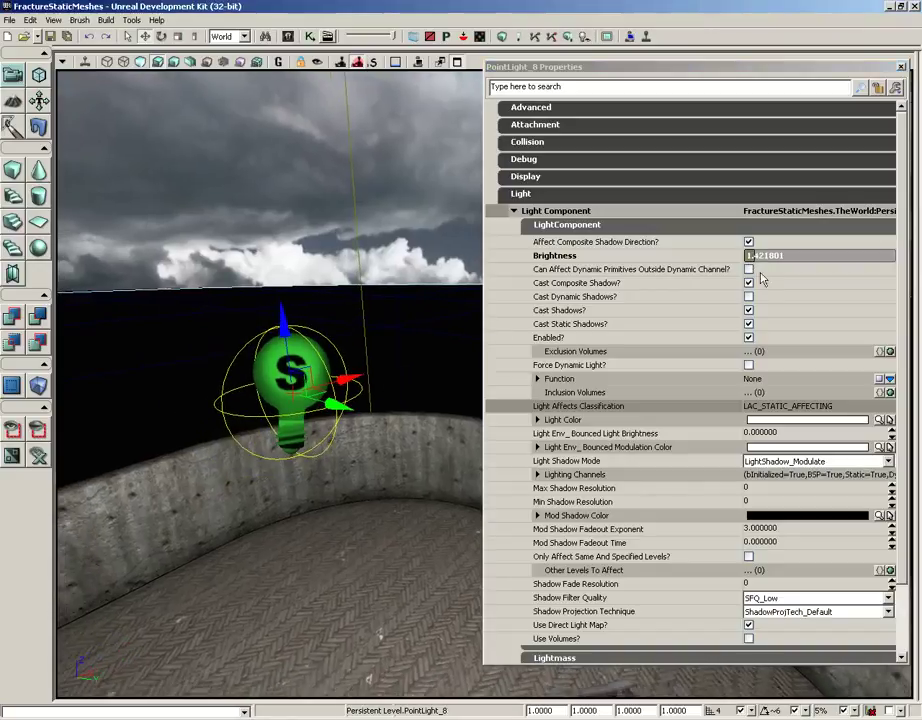
pyautogui.moveTo(775, 256); pyautogui.dragTo(582, 188)
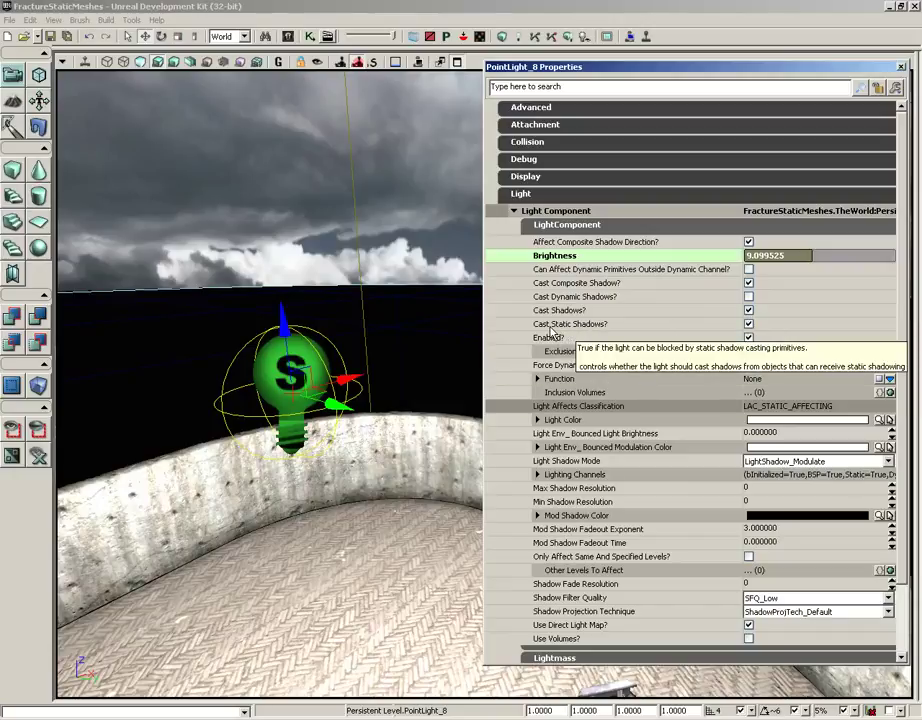
# Step: Disable the point light and set the viewport to lit shading to inspect the arena without it
pyautogui.click(749, 338)
pyautogui.click(749, 338)
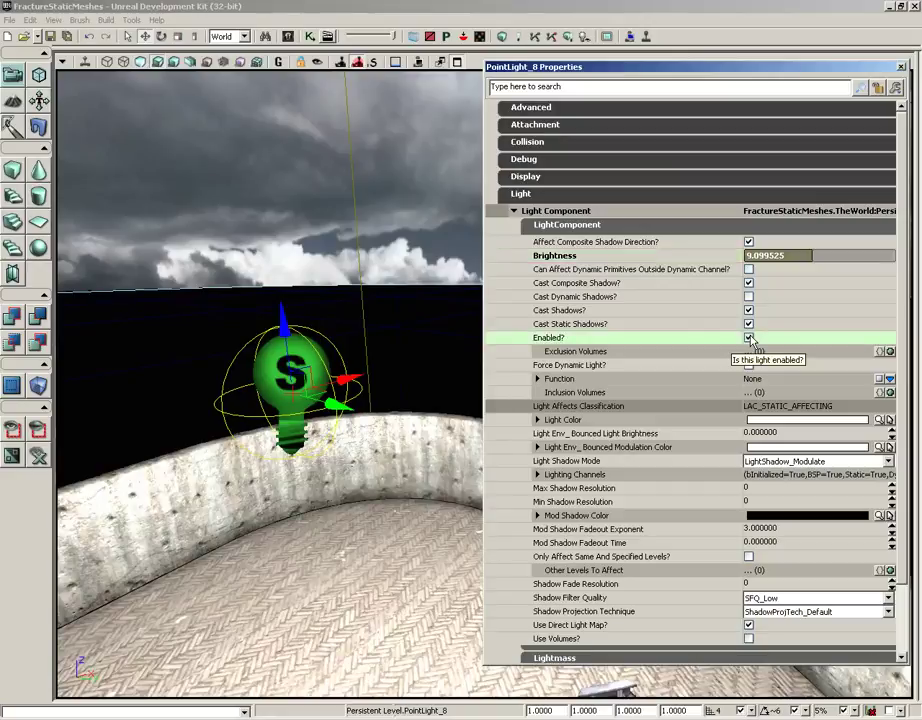
pyautogui.click(749, 338)
pyautogui.moveTo(250, 250); pyautogui.dragTo(440, 470, button='right')
pyautogui.moveTo(270, 380); pyautogui.dragTo(270, 360)
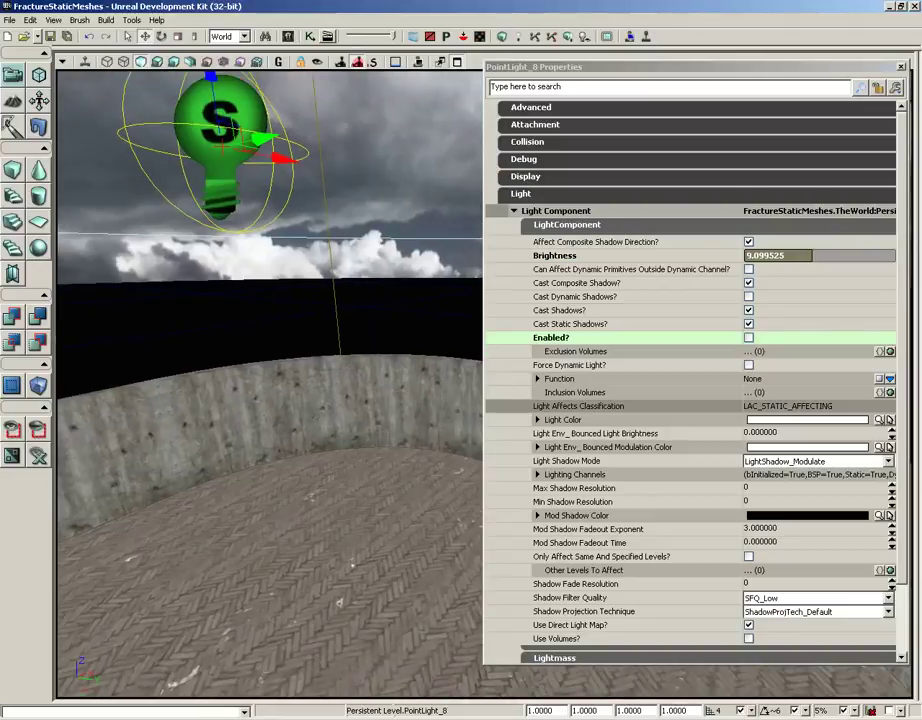
pyautogui.click(157, 62)
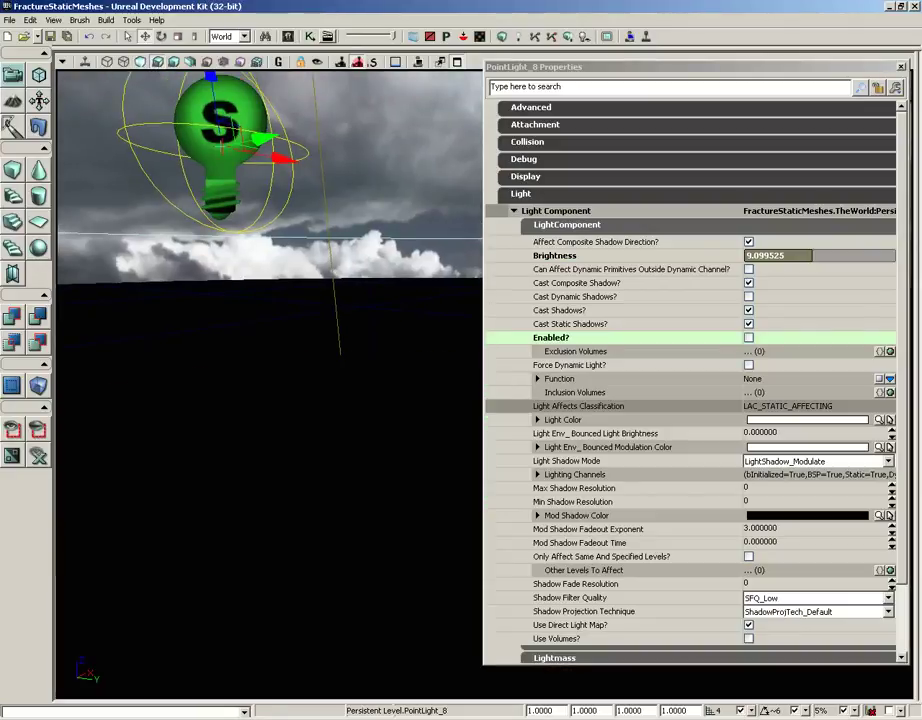
# Step: Toggle the point light's Enabled option to compare the arena's lighting, leaving the light enabled
pyautogui.click(748, 338)
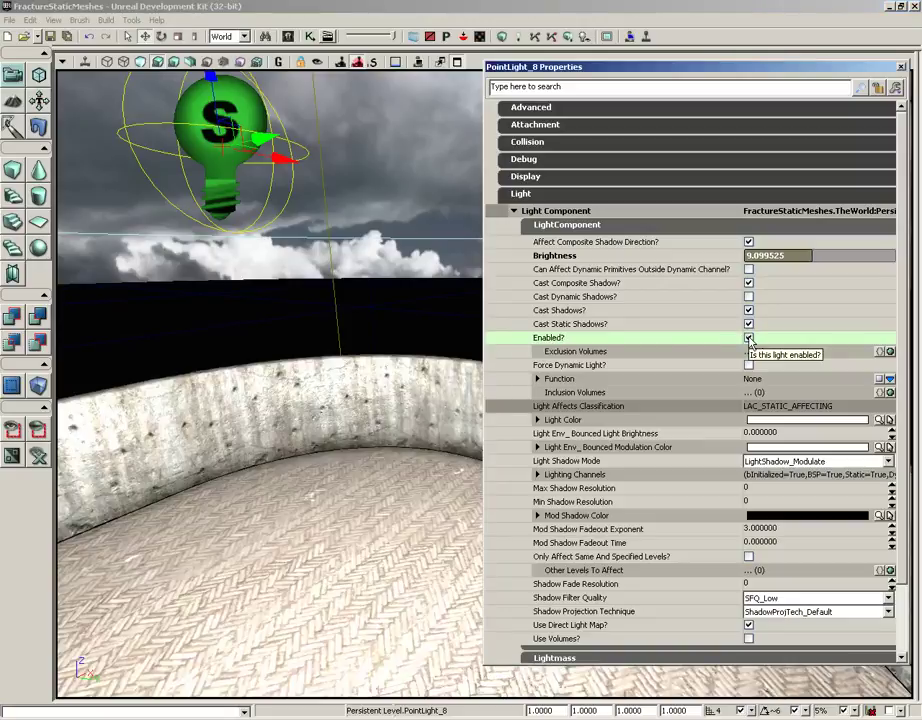
pyautogui.click(748, 339)
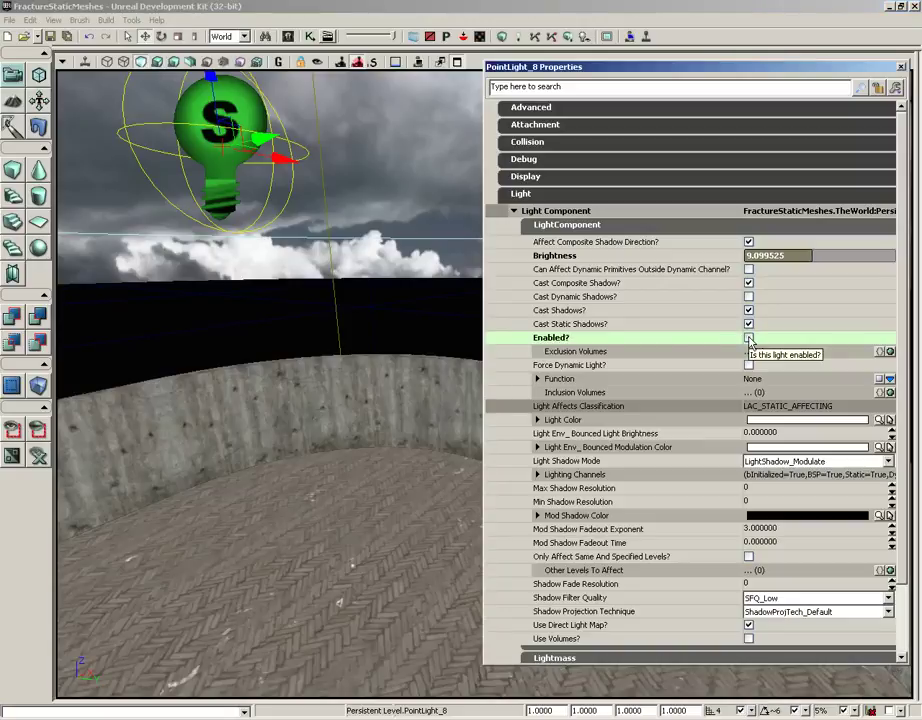
pyautogui.click(748, 338)
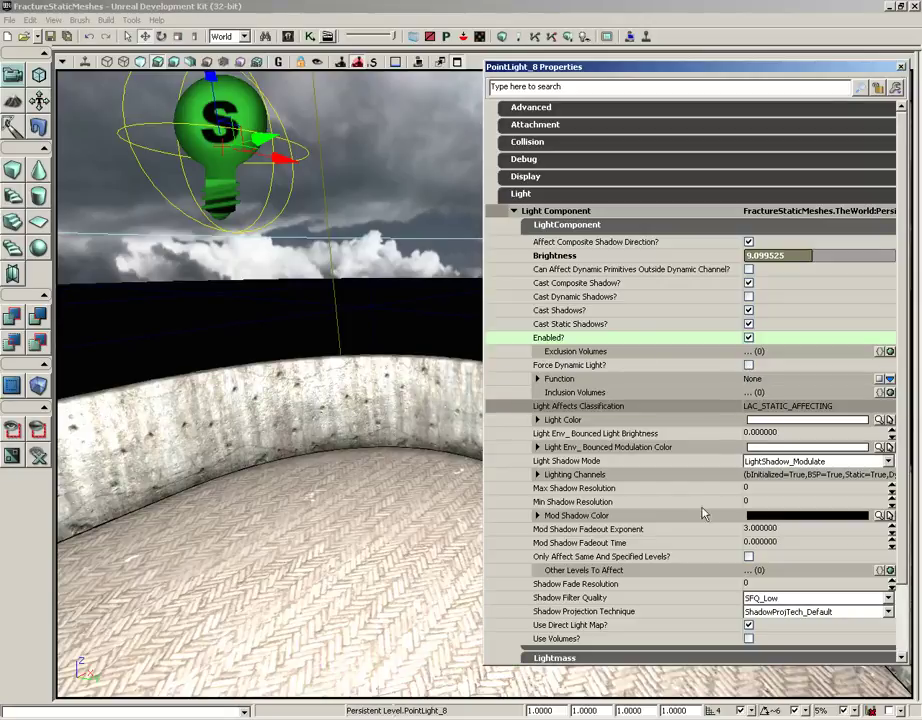
# Step: Change the point light's Light Color to a bright green with about red 67, green 239 and blue 10
pyautogui.click(541, 421)
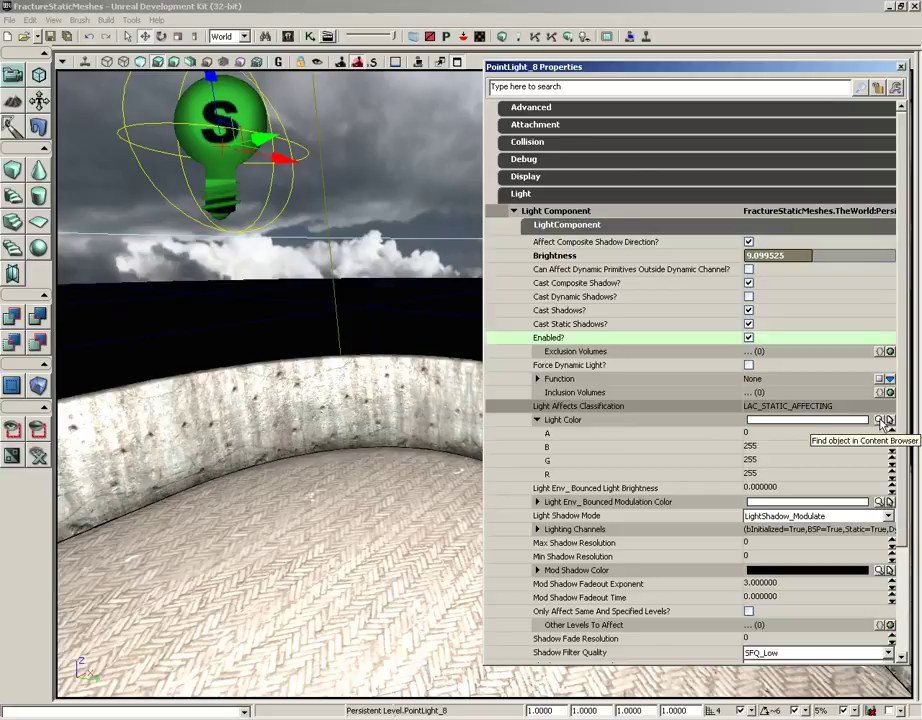
pyautogui.click(805, 420)
pyautogui.click(691, 106)
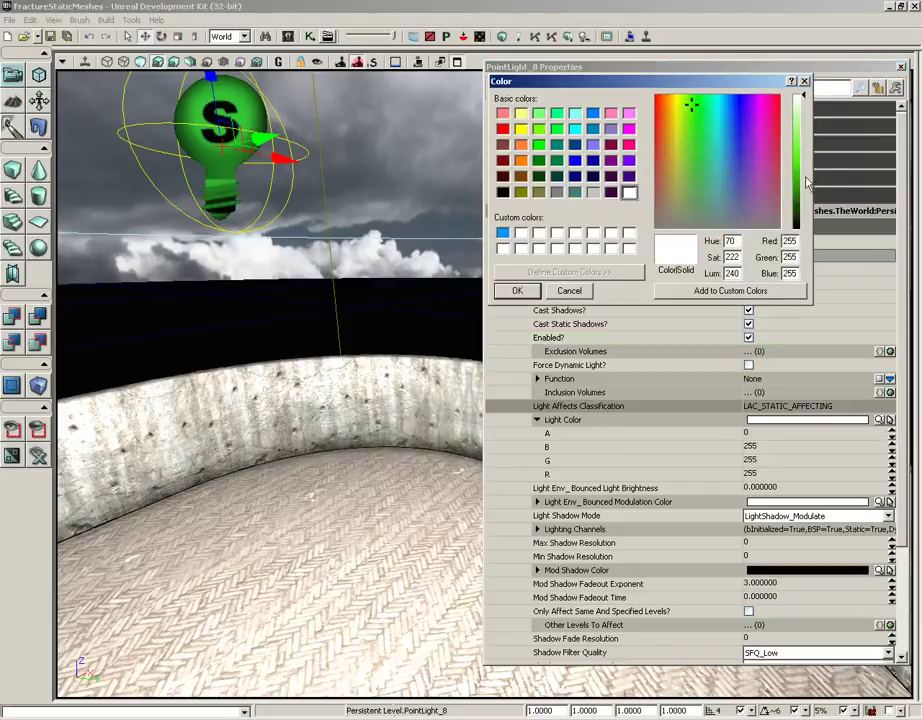
pyautogui.click(797, 158)
pyautogui.click(517, 290)
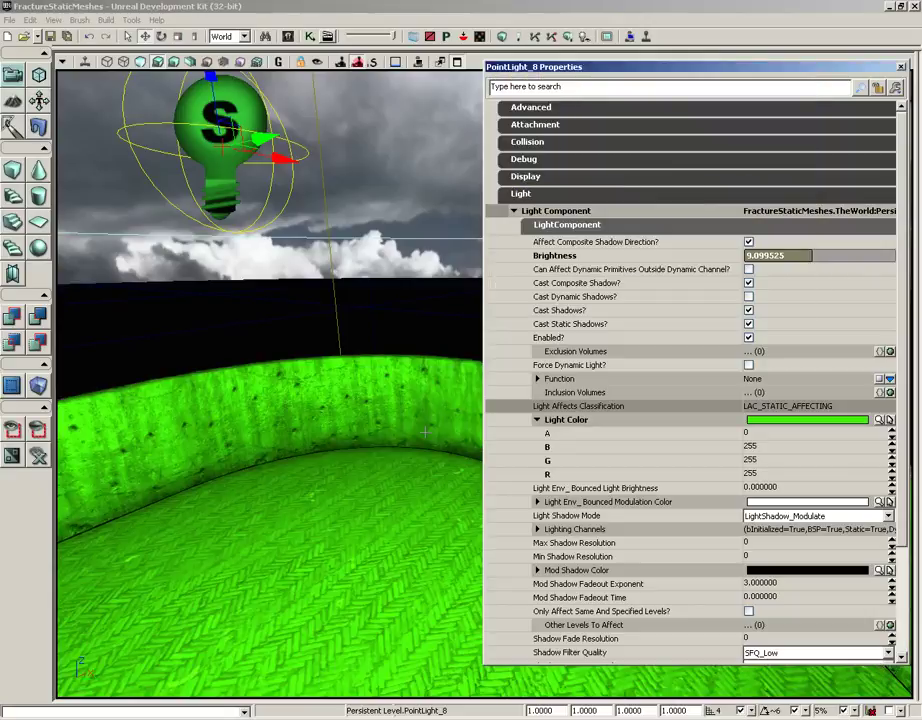
# Step: Set the green point light's Brightness to 1
pyautogui.click(776, 257)
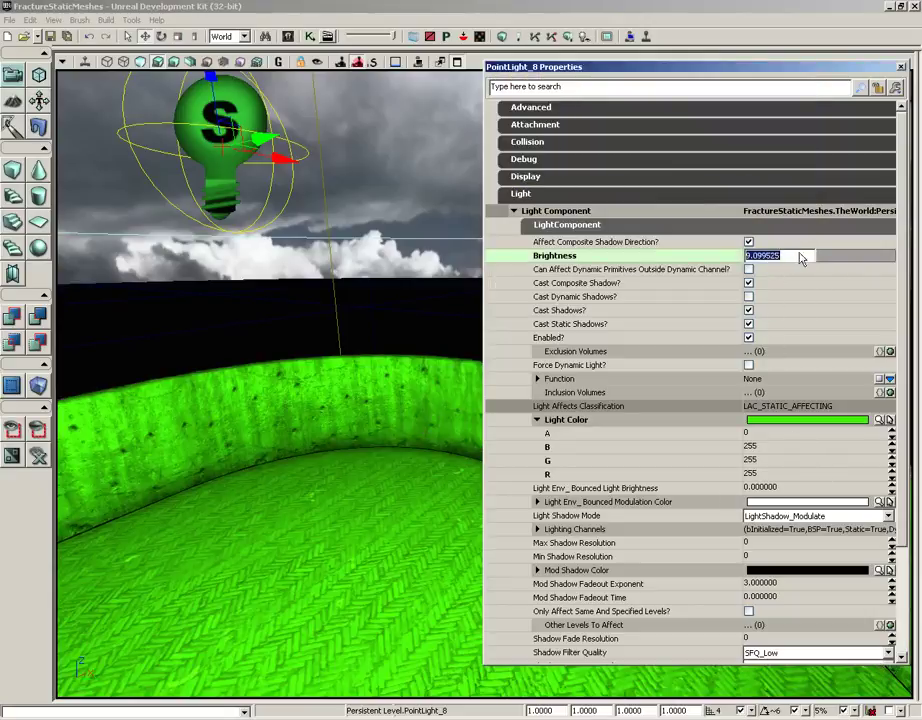
pyautogui.write('1')
pyautogui.press('Return')
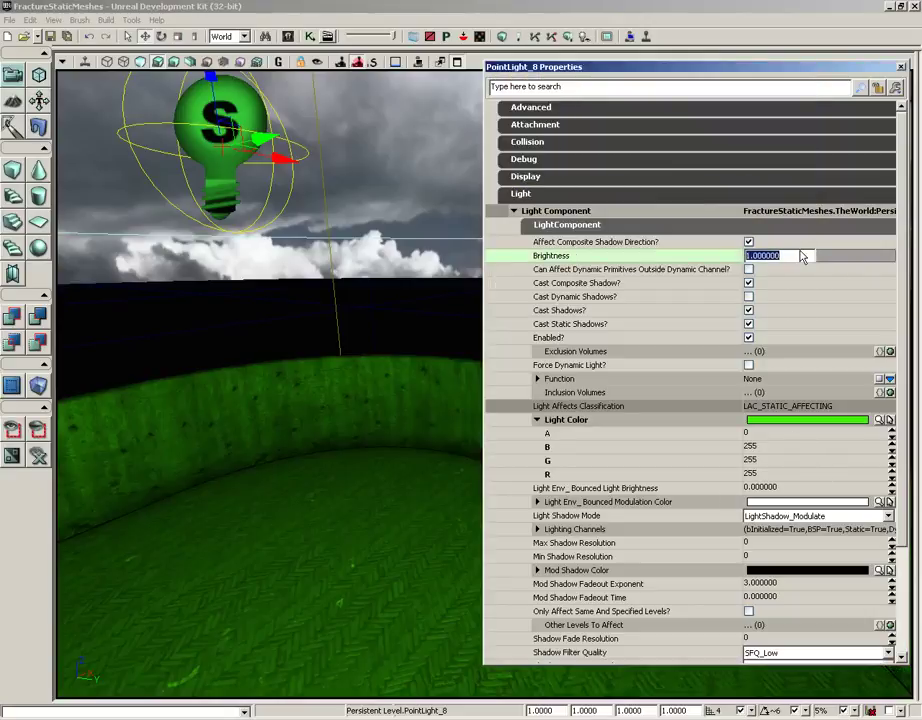
# Step: Set the point light's Light Color back to white, with red, green and blue at 255
pyautogui.click(879, 420)
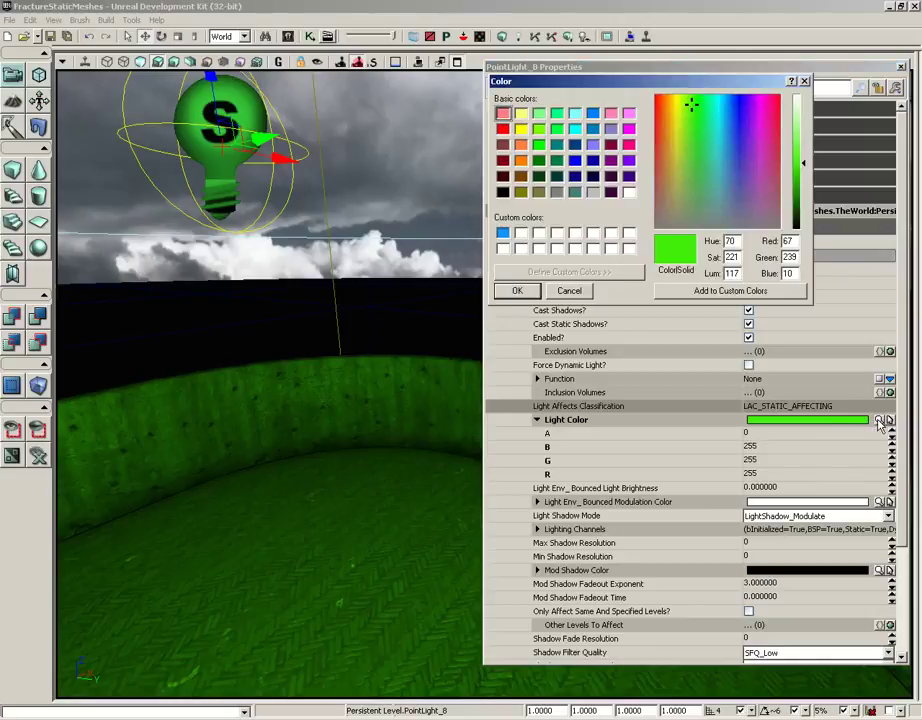
pyautogui.click(690, 214)
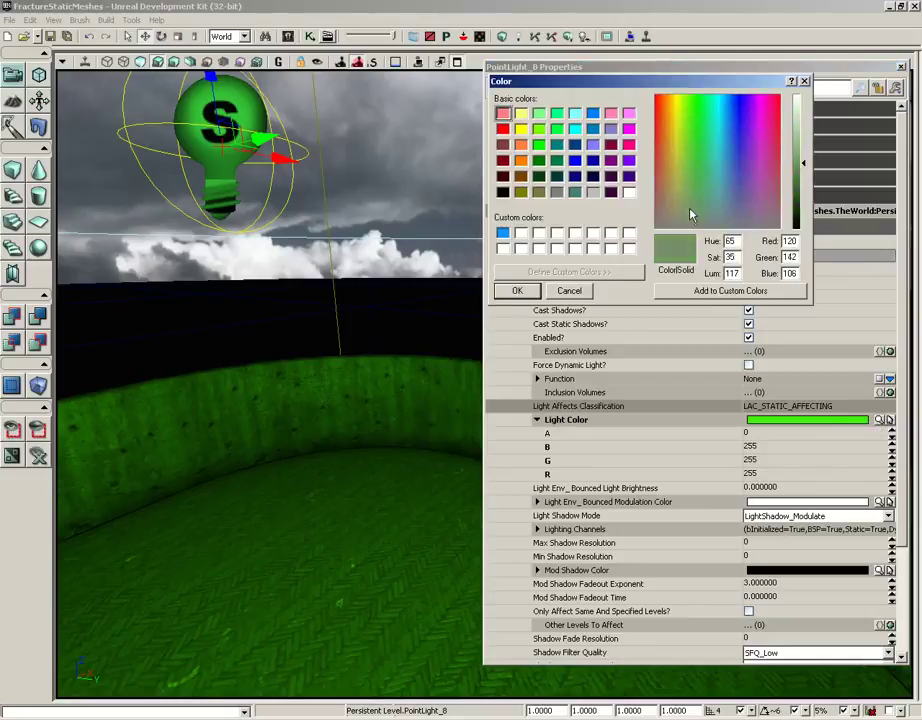
pyautogui.moveTo(690, 214); pyautogui.dragTo(690, 227)
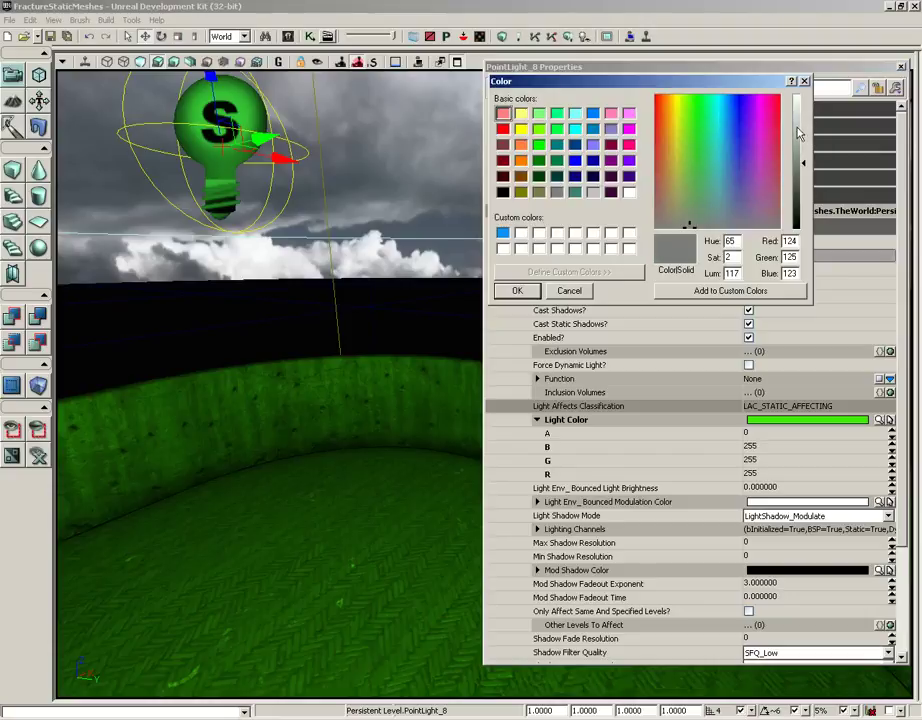
pyautogui.moveTo(799, 133); pyautogui.dragTo(799, 92)
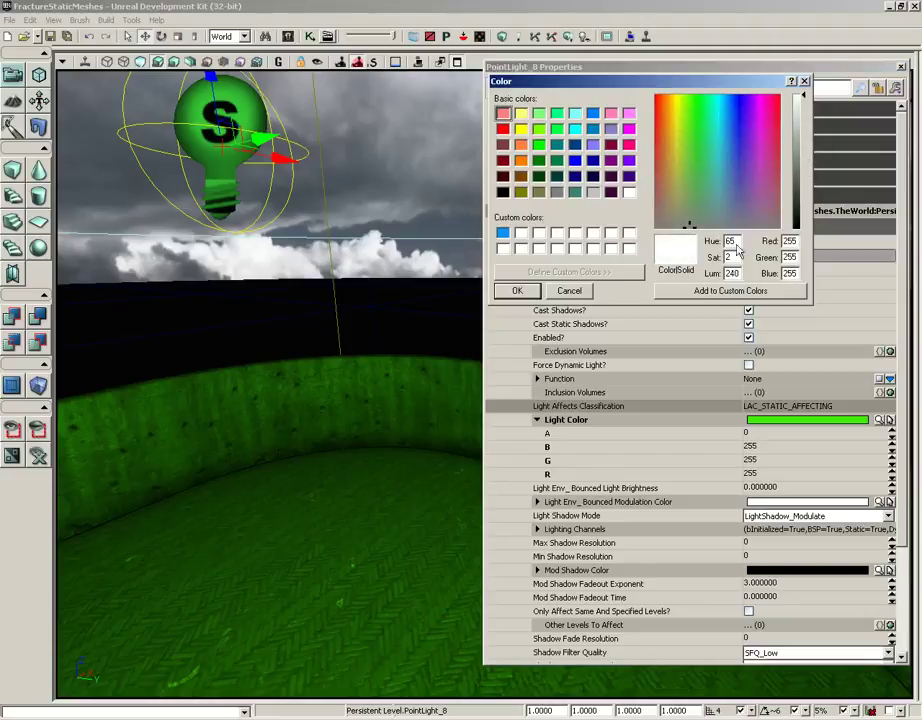
pyautogui.click(517, 290)
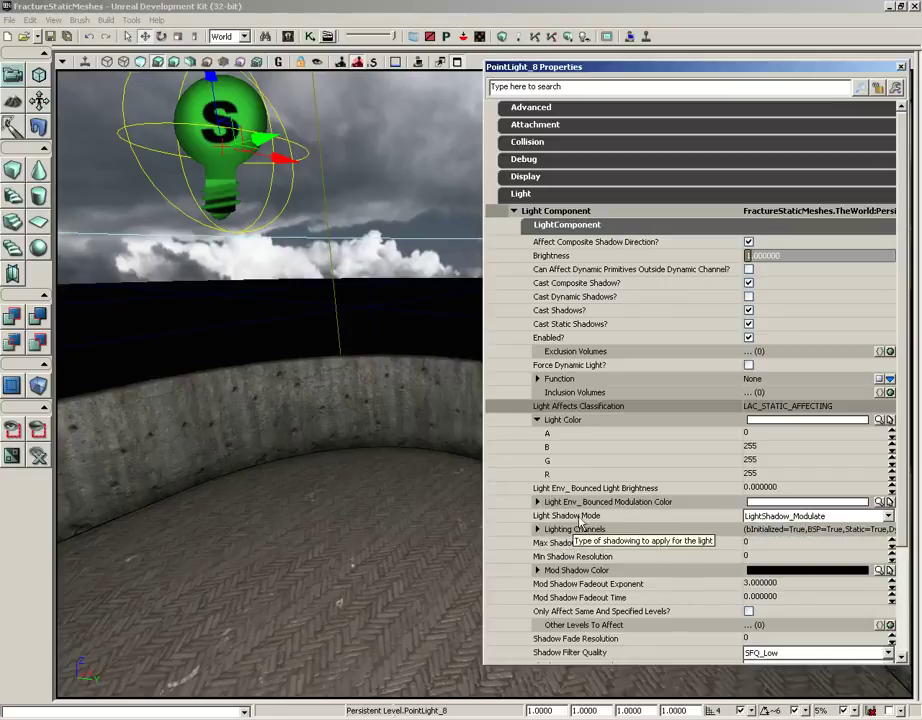
# Step: Review the Light Shadow Mode choices, keep LightShadow_Modulate, and enable Use Volumes for the point light
pyautogui.click(778, 520)
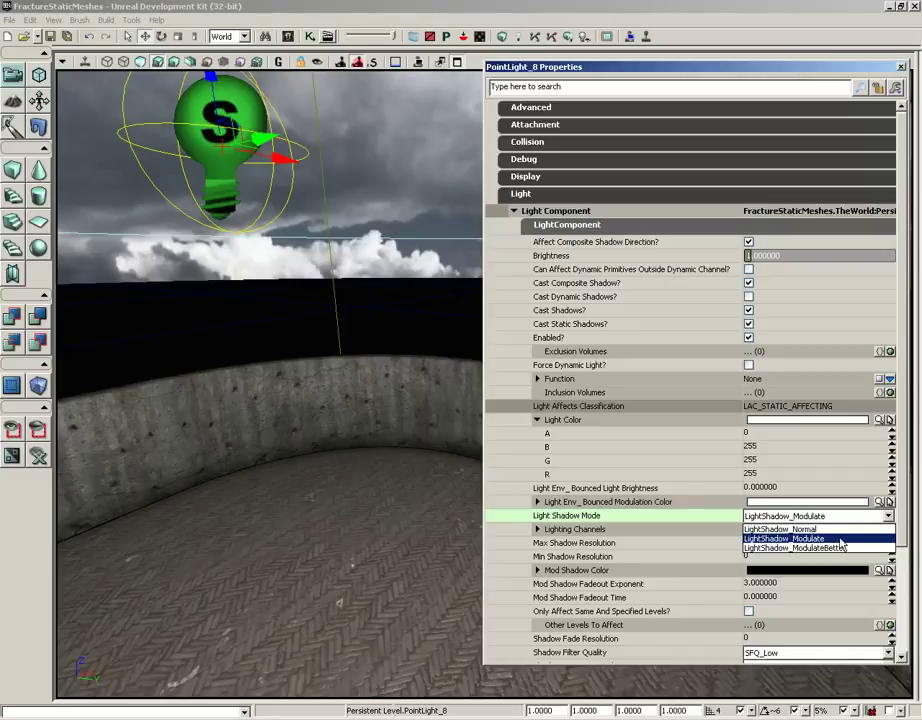
pyautogui.click(840, 539)
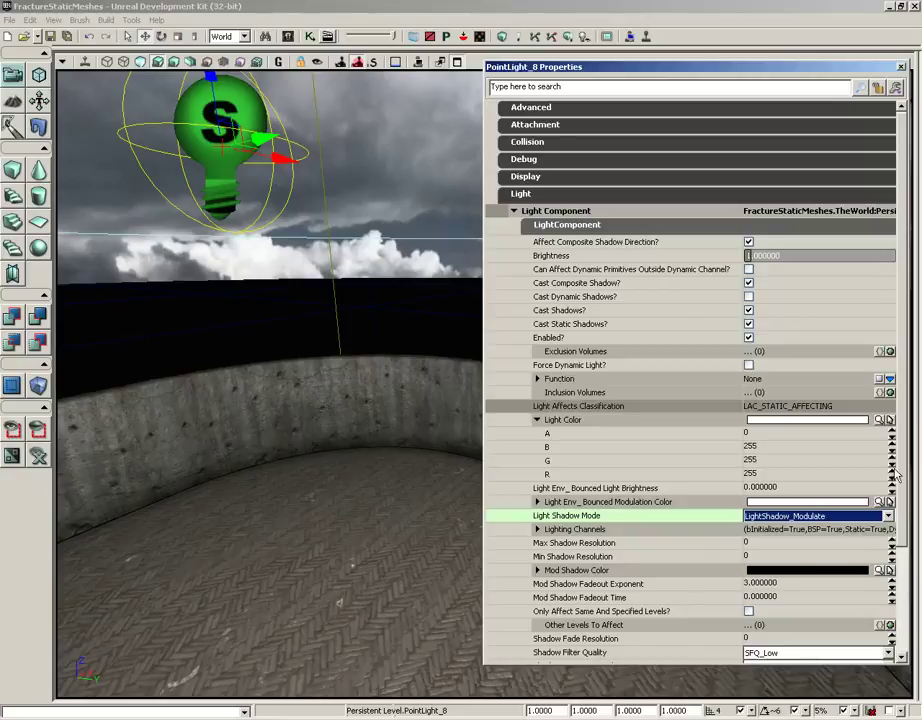
pyautogui.scroll(-3, 905, 533)
pyautogui.scroll(-2, 905, 533)
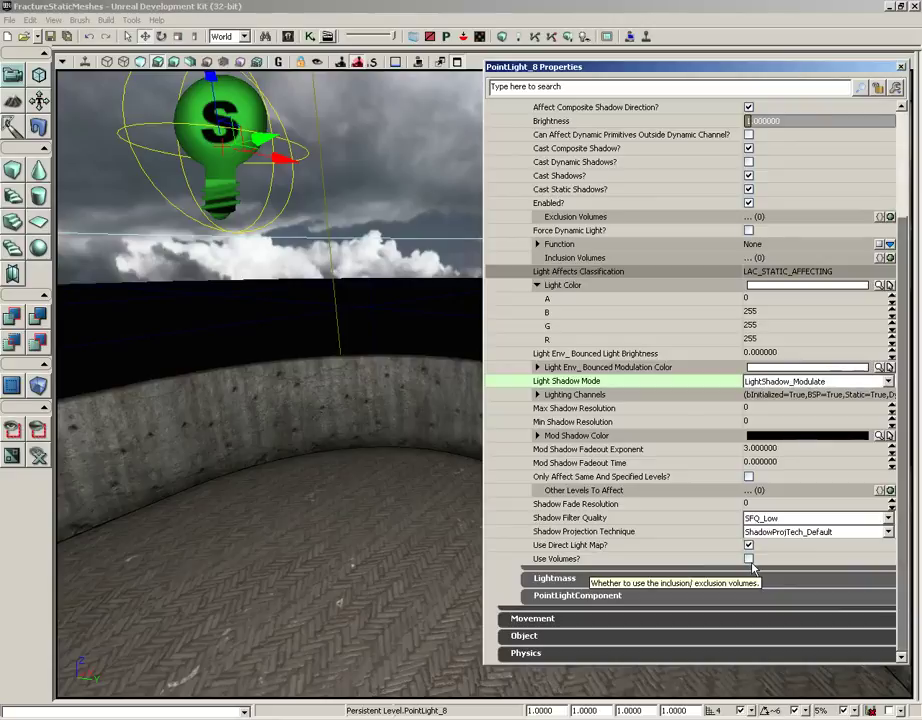
pyautogui.click(749, 559)
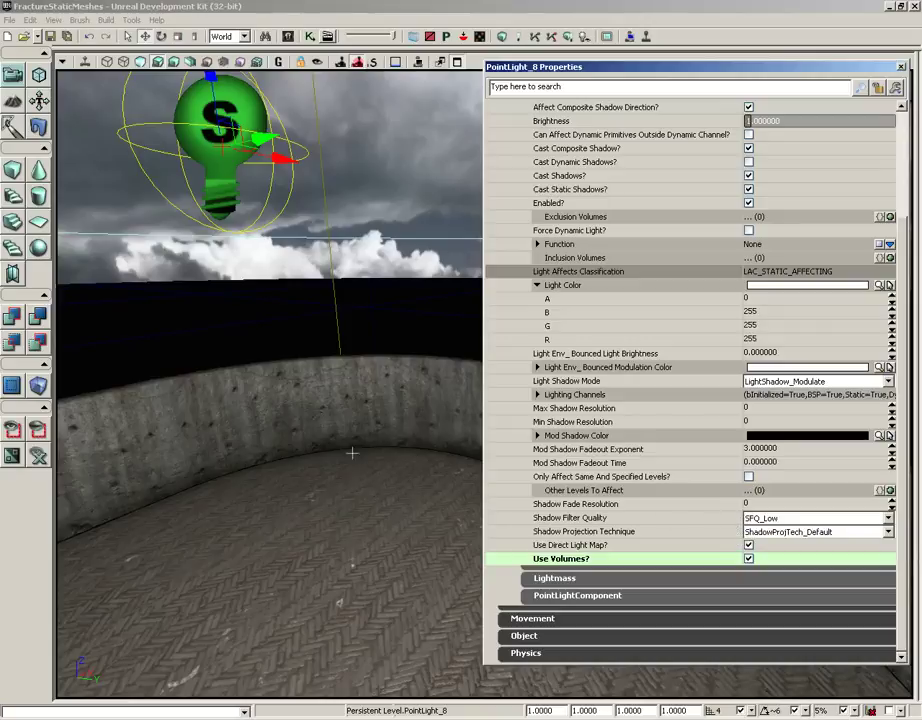
# Step: Select the InterpActor mesh on the arena floor
pyautogui.moveTo(345, 493); pyautogui.dragTo(355, 453, button='right')
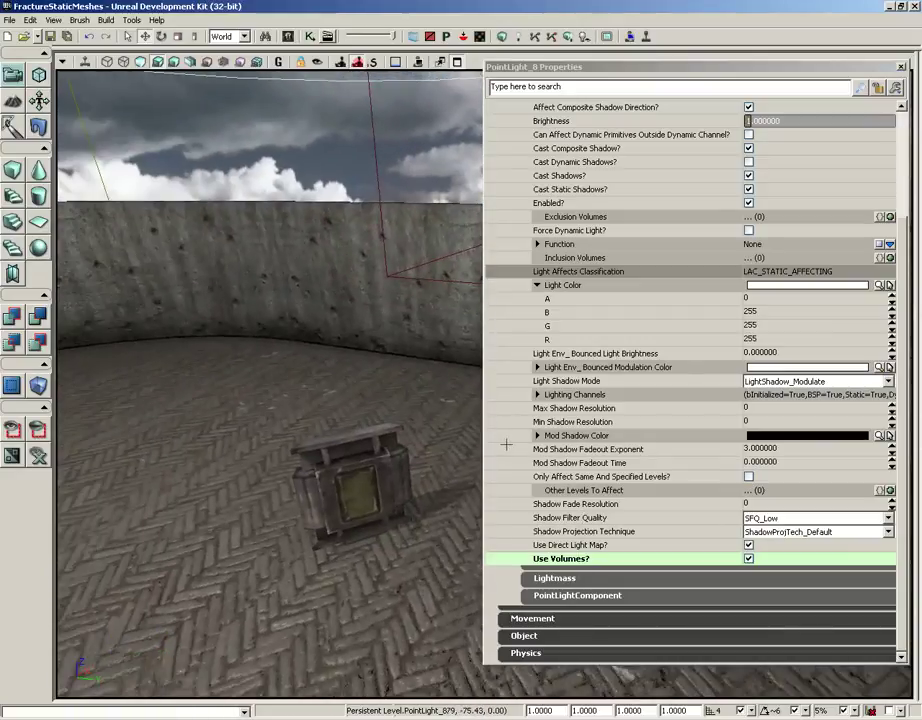
pyautogui.click(355, 453)
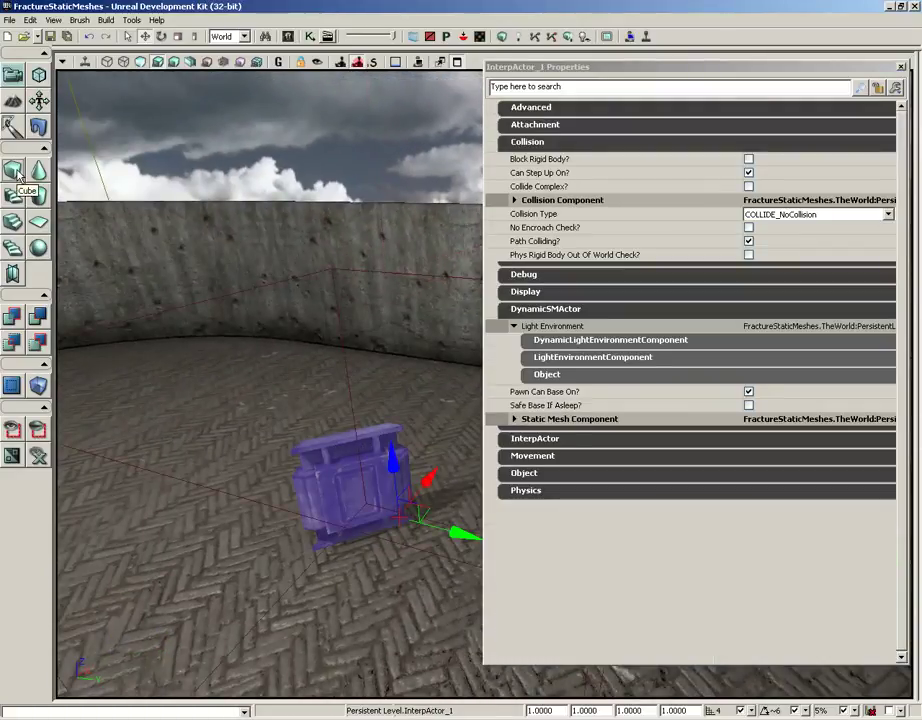
# Step: Select the builder brush around the arena mesh and raise it about 84 units
pyautogui.moveTo(153, 191); pyautogui.dragTo(291, 353)
pyautogui.moveTo(291, 353); pyautogui.dragTo(354, 207, button='right')
pyautogui.click(338, 186)
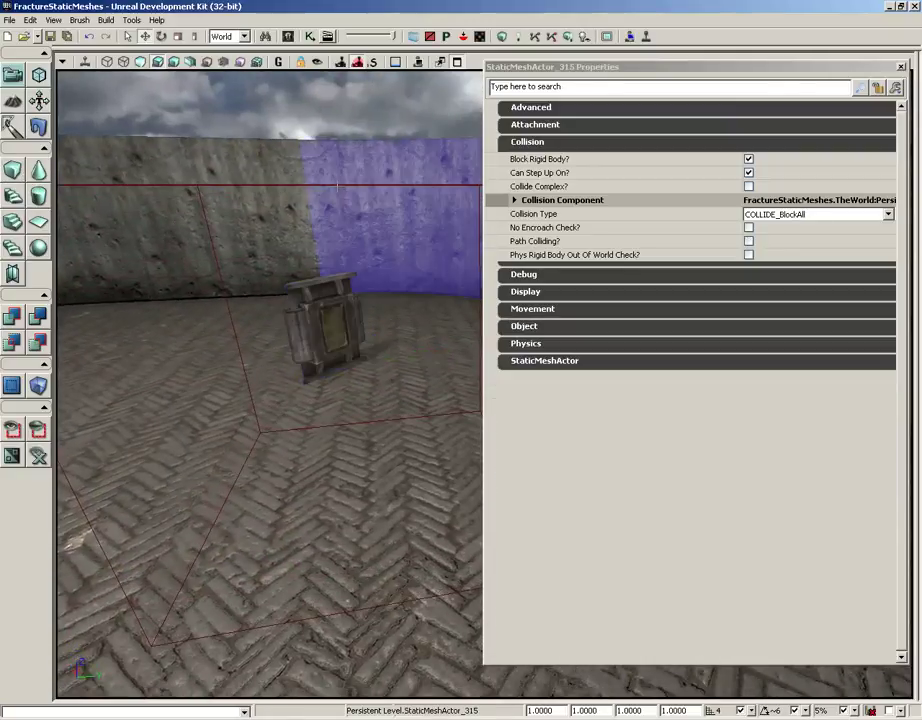
pyautogui.click(291, 184)
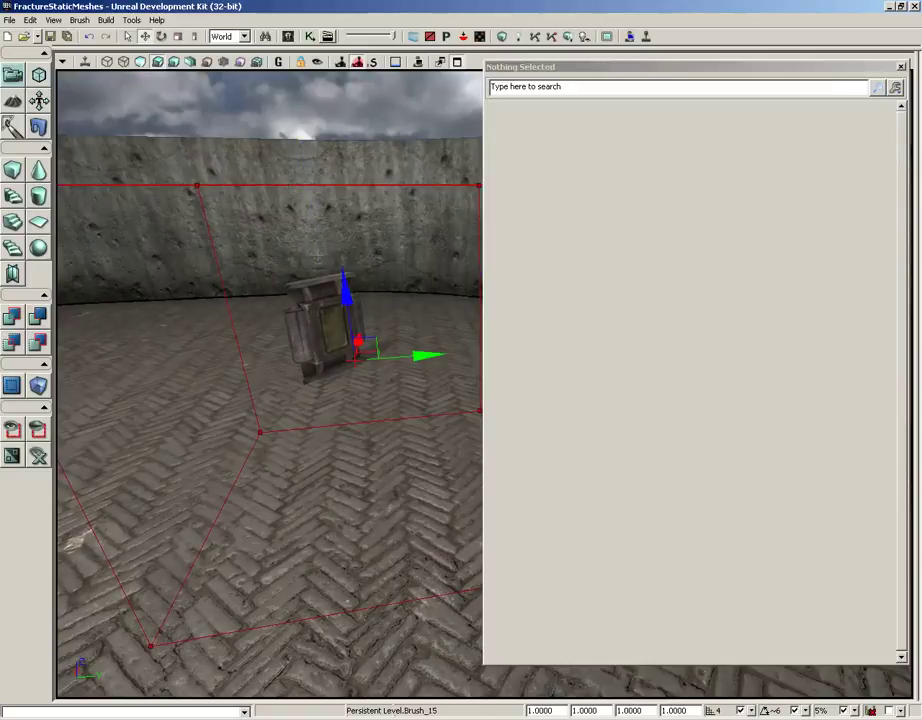
pyautogui.moveTo(346, 310); pyautogui.dragTo(343, 240)
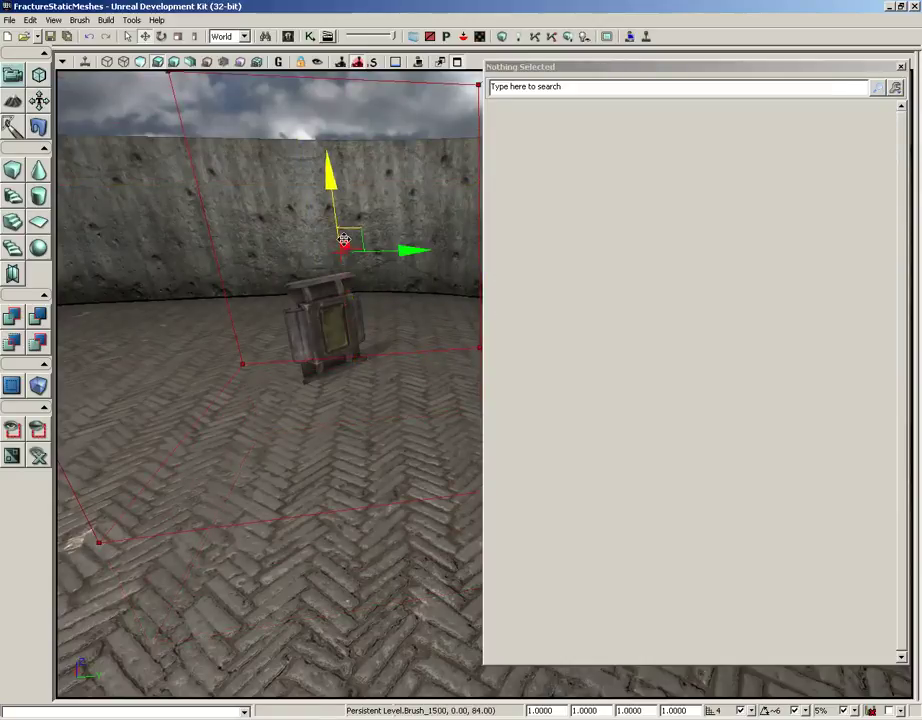
pyautogui.click(901, 66)
pyautogui.moveTo(593, 243); pyautogui.dragTo(638, 267, button='right')
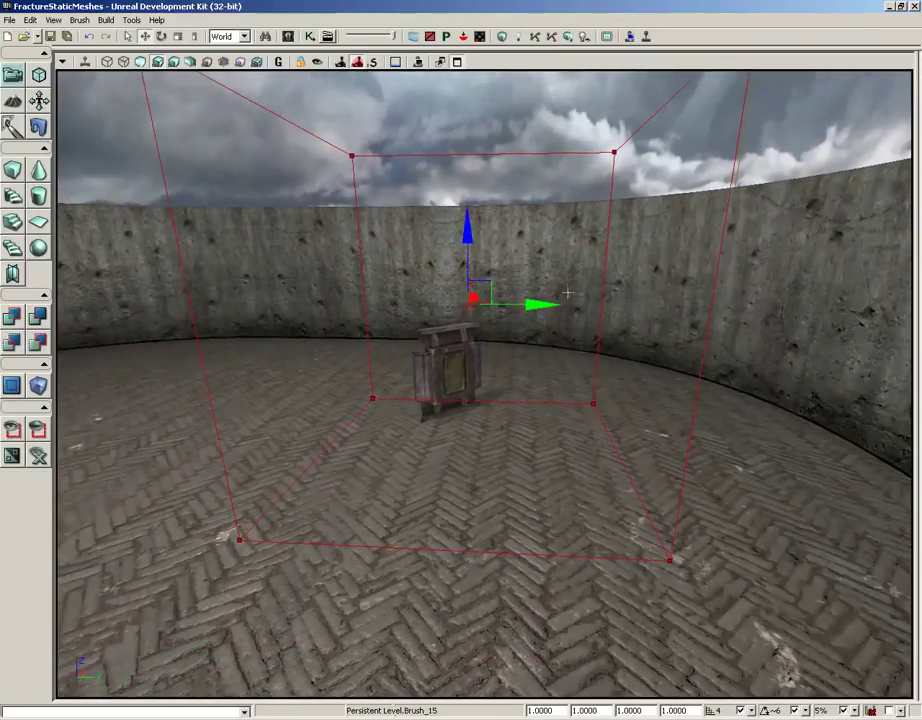
# Step: Move the point light down from above the arena to just over the floor beside the mesh
pyautogui.moveTo(567, 293)
pyautogui.mouseDown(button='right')
pyautogui.moveTo(572, 348)
pyautogui.moveTo(550, 278)
pyautogui.moveTo(430, 259)
pyautogui.moveTo(355, 264)
pyautogui.moveTo(457, 216)
pyautogui.moveTo(402, 370)
pyautogui.mouseUp(button='right')
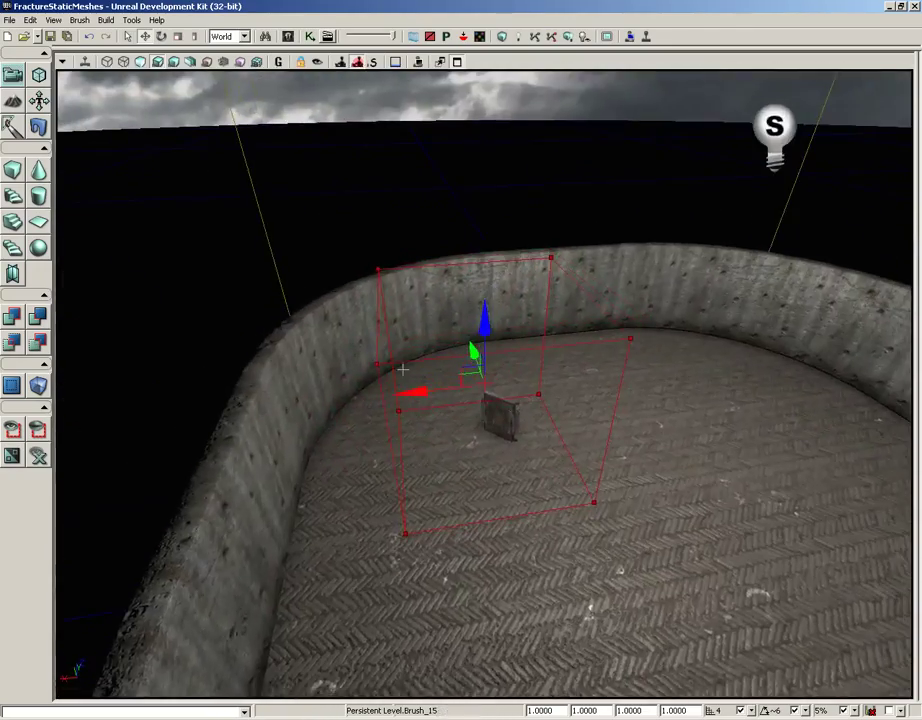
pyautogui.click(773, 130)
pyautogui.moveTo(773, 130); pyautogui.dragTo(741, 233, button='right')
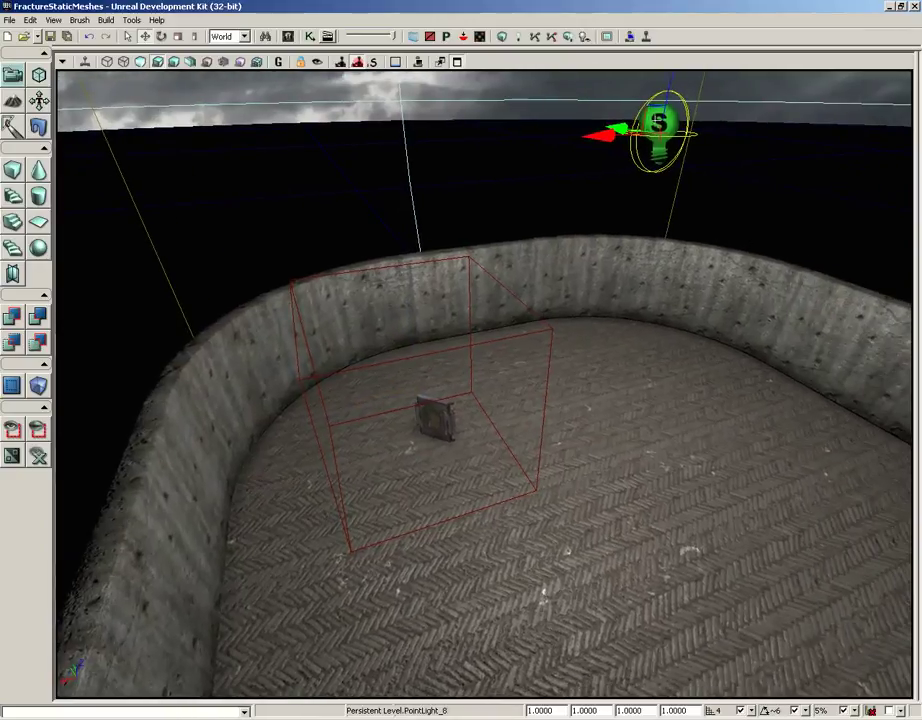
pyautogui.moveTo(666, 92); pyautogui.dragTo(490, 313)
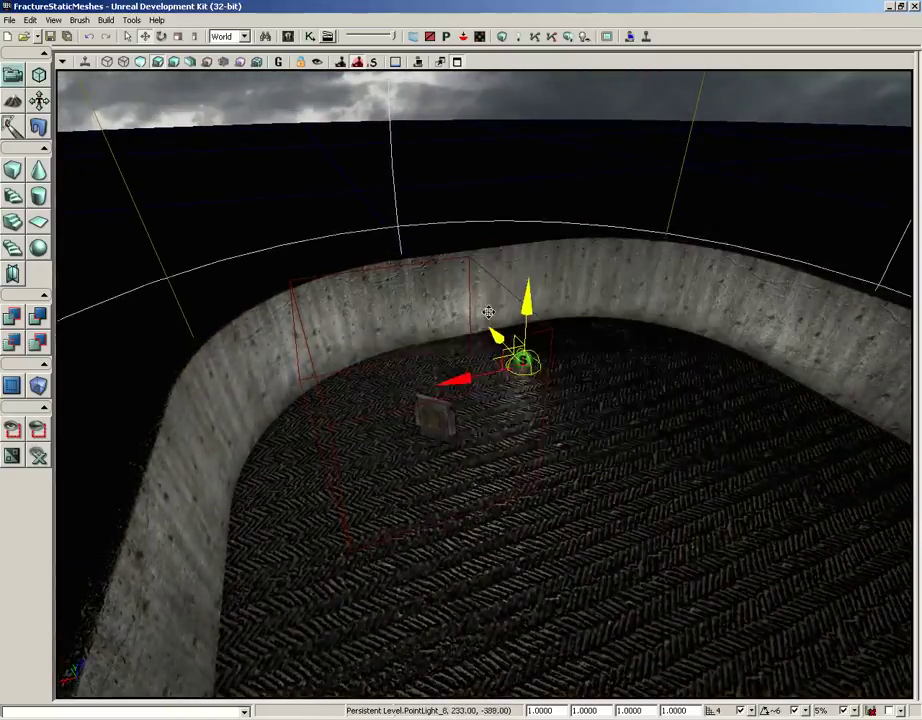
pyautogui.moveTo(468, 364); pyautogui.dragTo(495, 325)
pyautogui.moveTo(430, 334); pyautogui.dragTo(463, 305)
pyautogui.moveTo(463, 305); pyautogui.dragTo(390, 300, button='right')
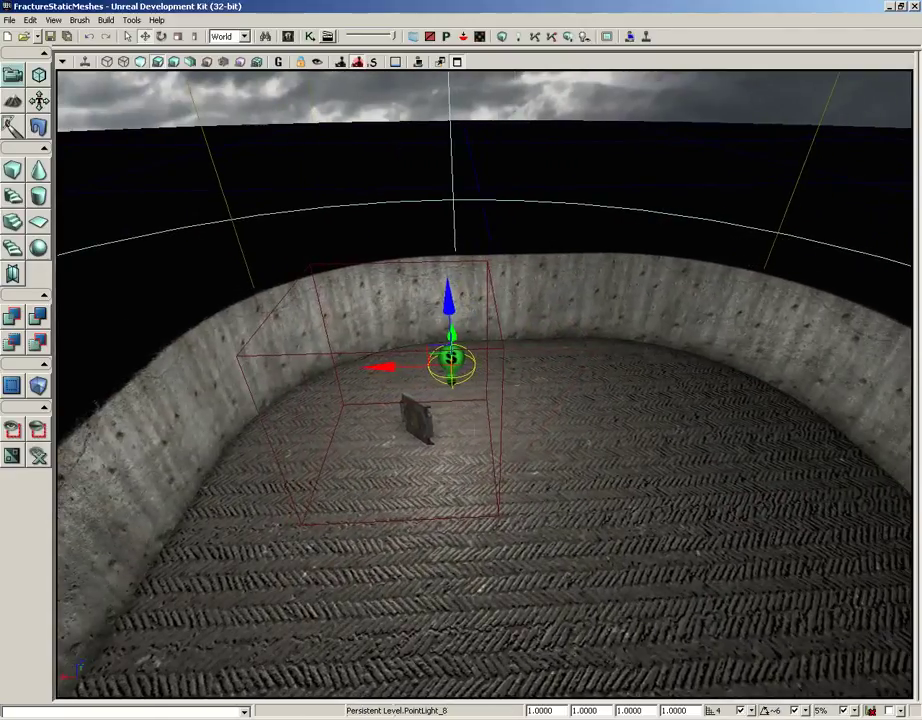
# Step: Create a LightVolume from the builder brush around the mesh and move the brush aside
pyautogui.click(349, 354)
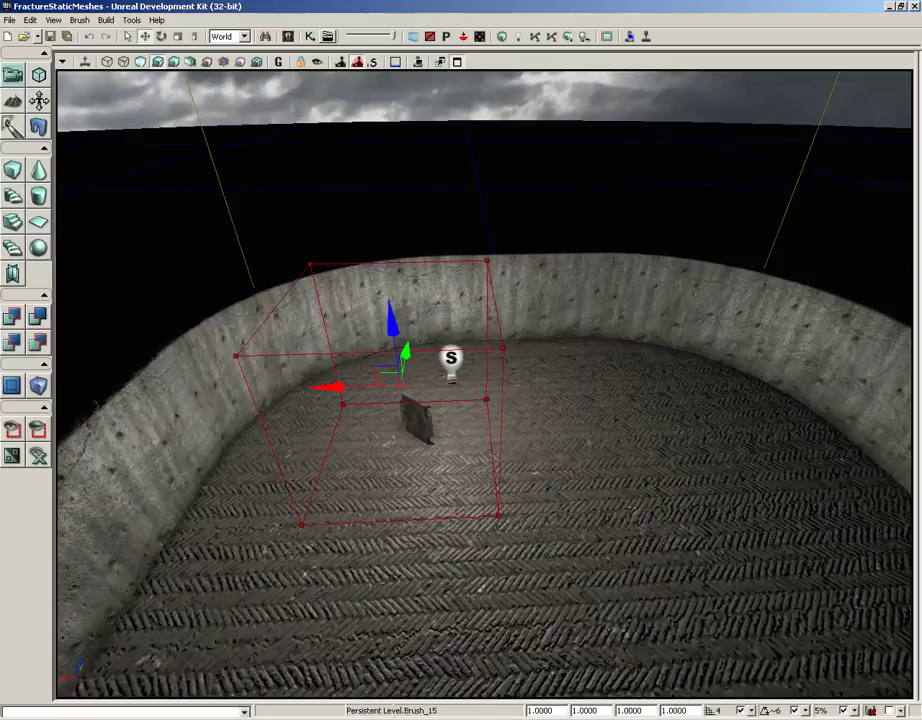
pyautogui.rightClick(38, 385)
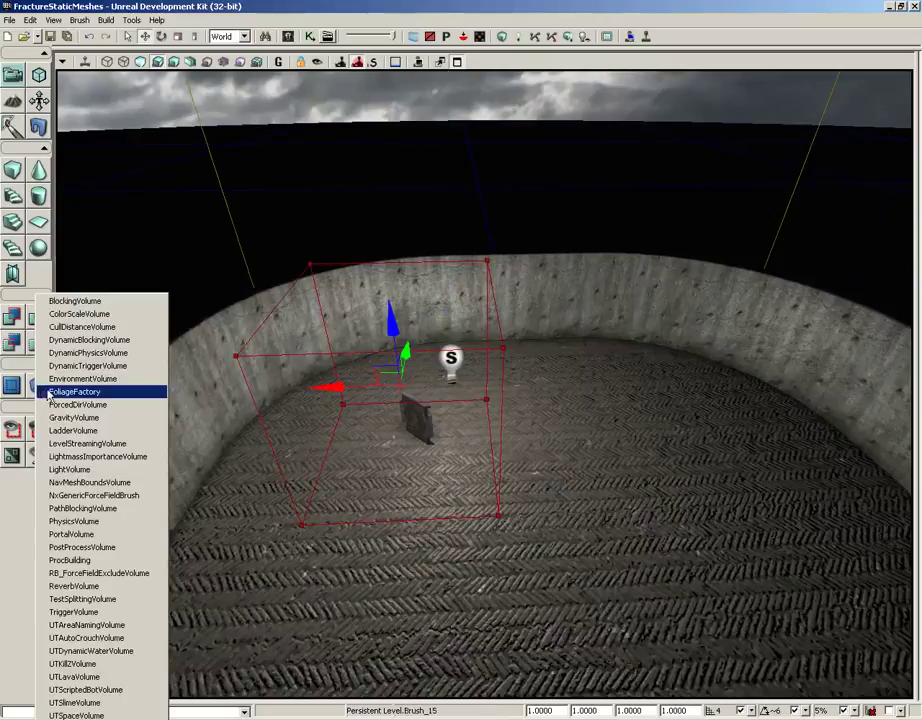
pyautogui.click(72, 469)
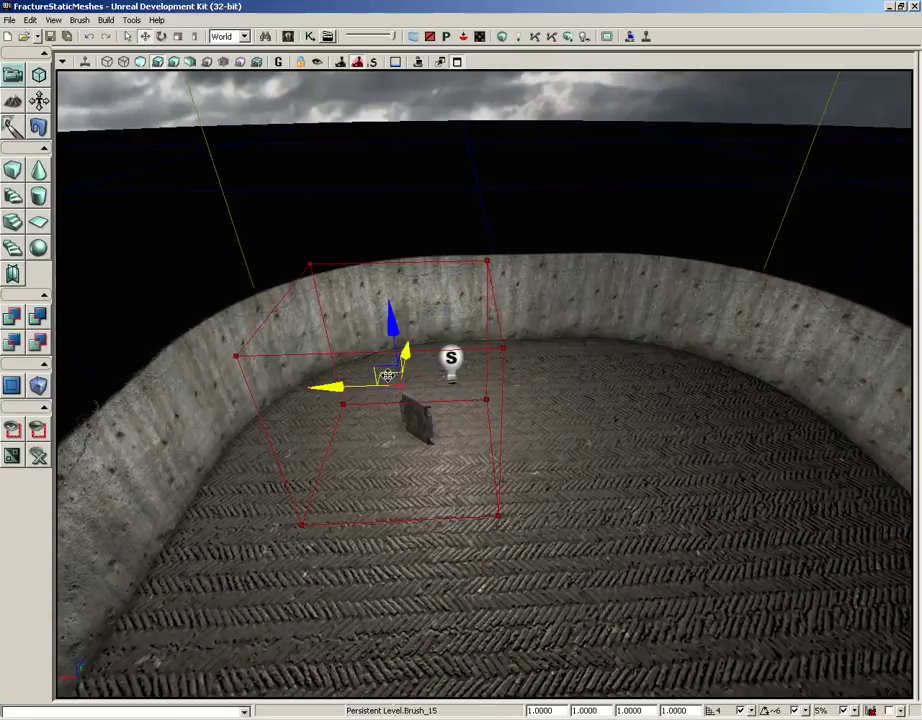
pyautogui.press('Escape')
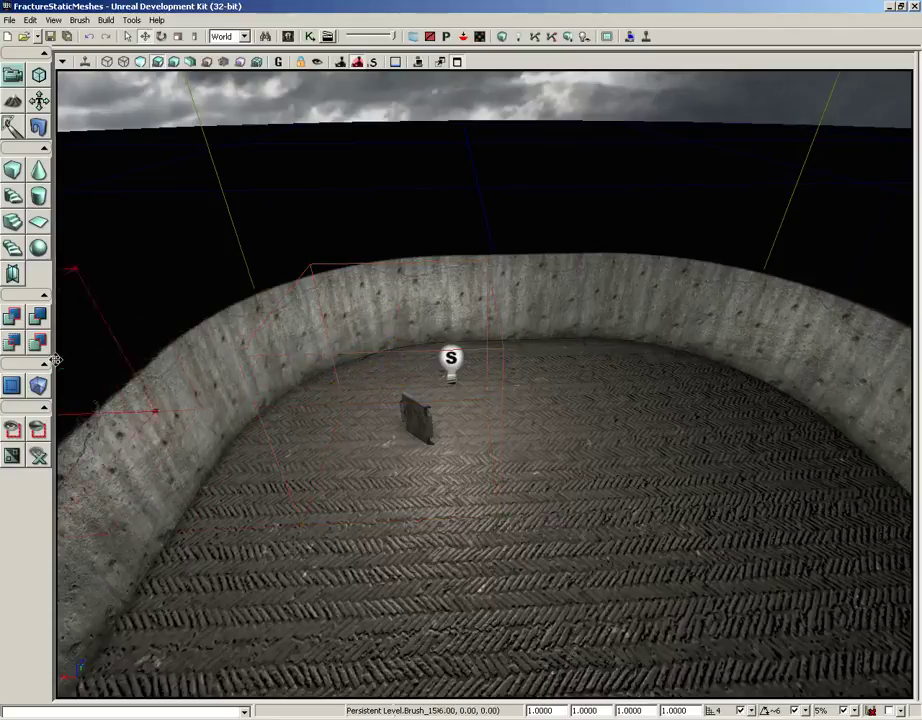
# Step: Add an Inclusion Volumes entry to the point light's LightComponent and assign the new light volume to it
pyautogui.doubleClick(451, 358)
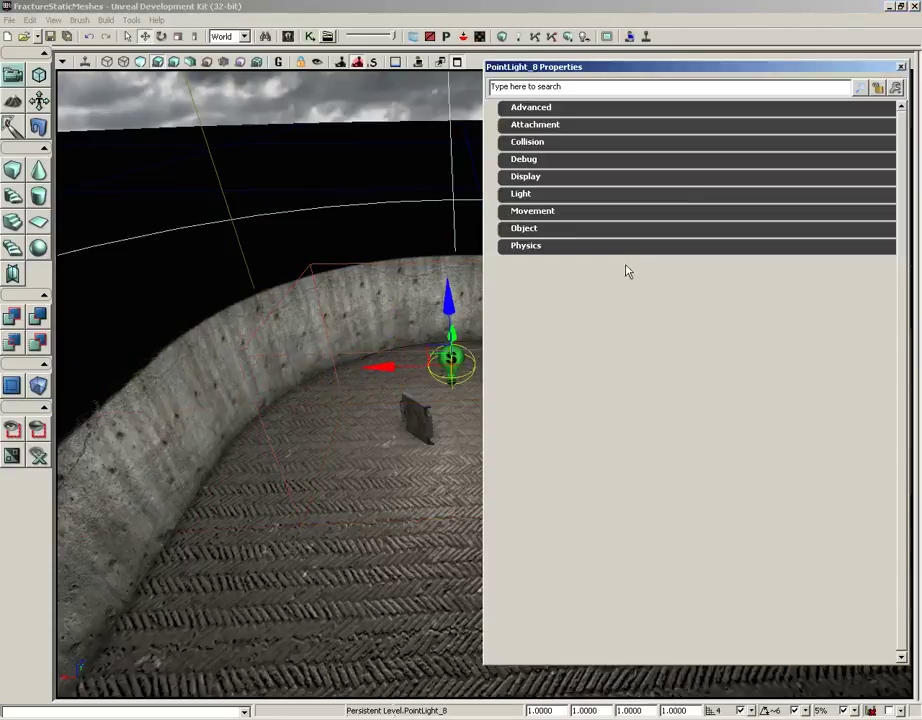
pyautogui.click(521, 195)
pyautogui.click(563, 218)
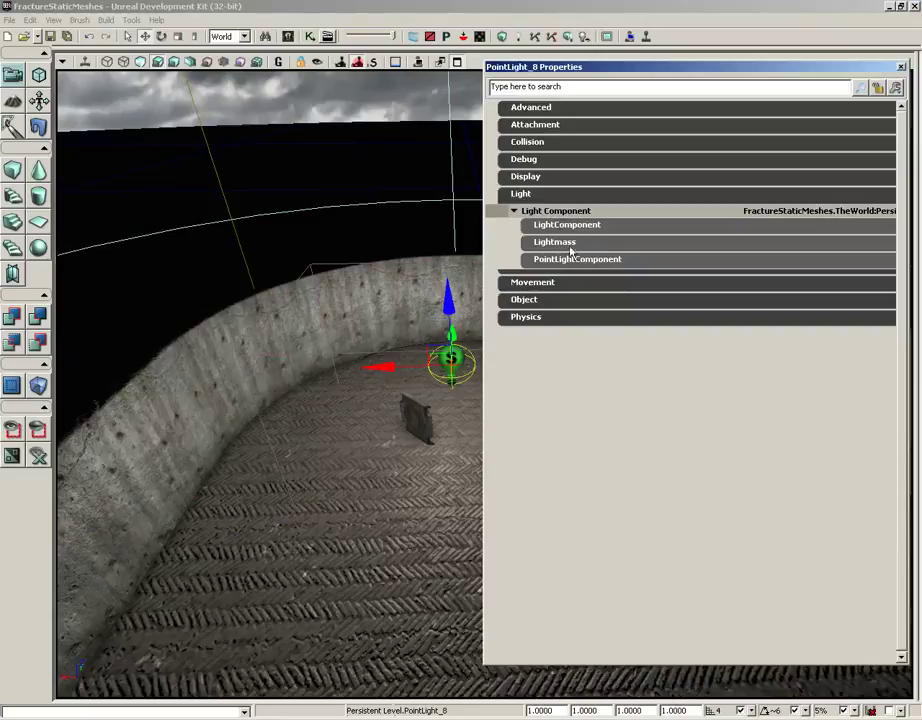
pyautogui.click(574, 226)
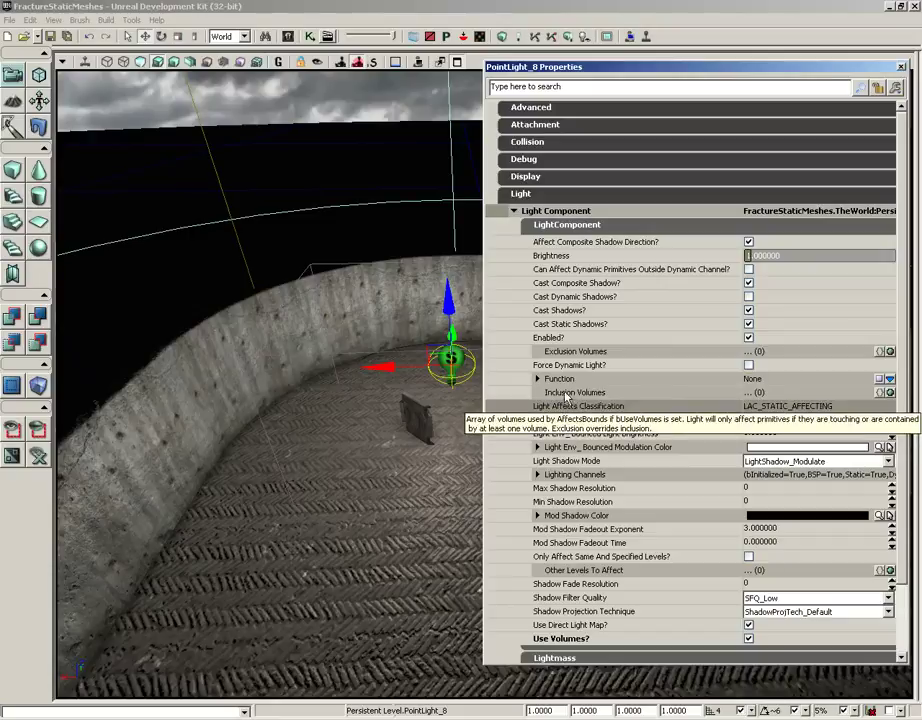
pyautogui.click(890, 393)
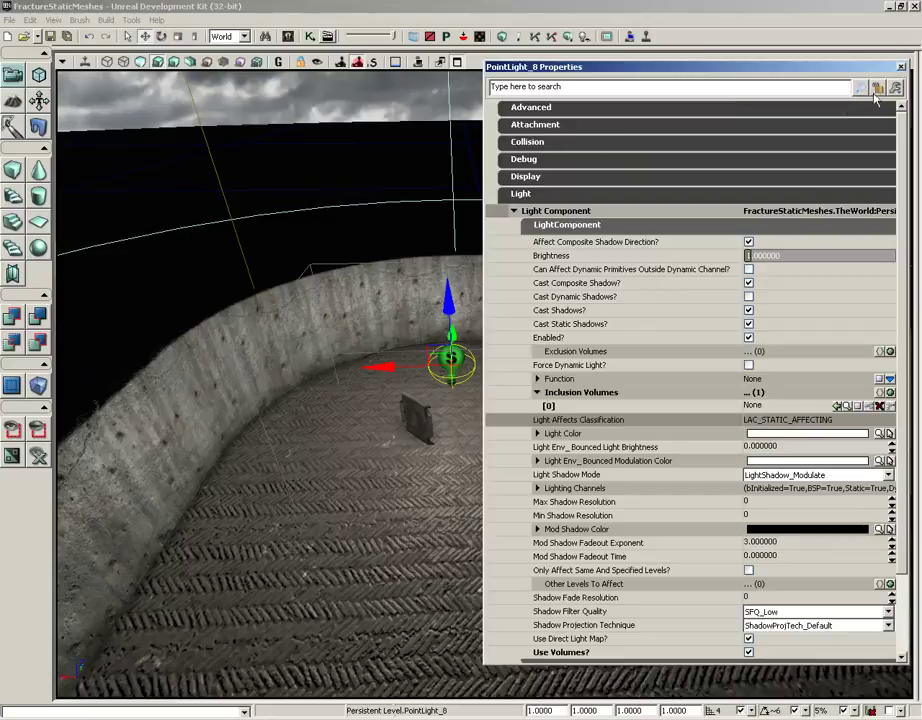
pyautogui.click(318, 266)
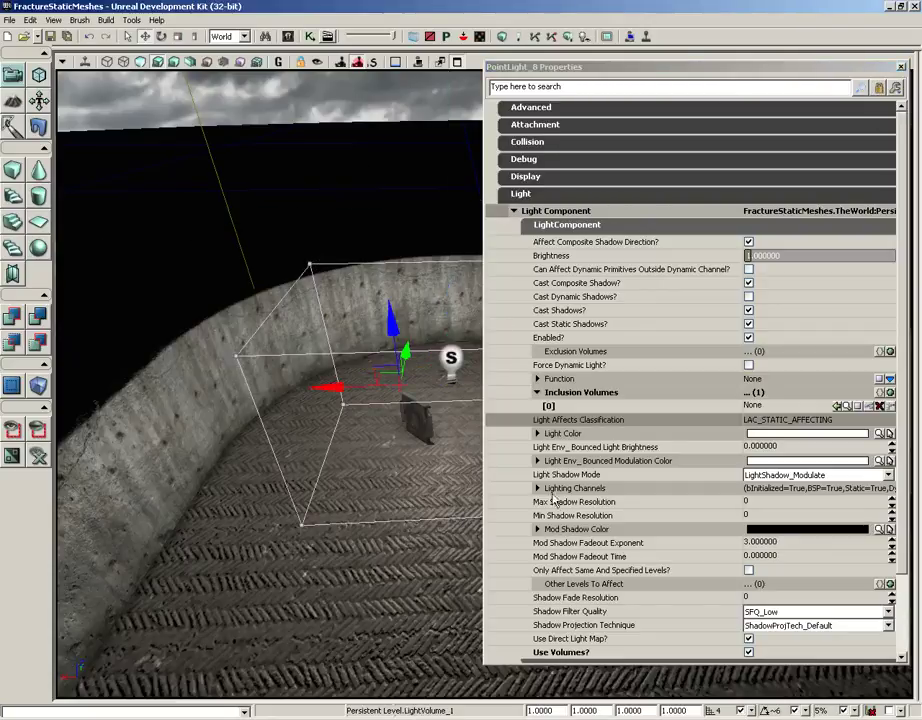
pyautogui.click(838, 407)
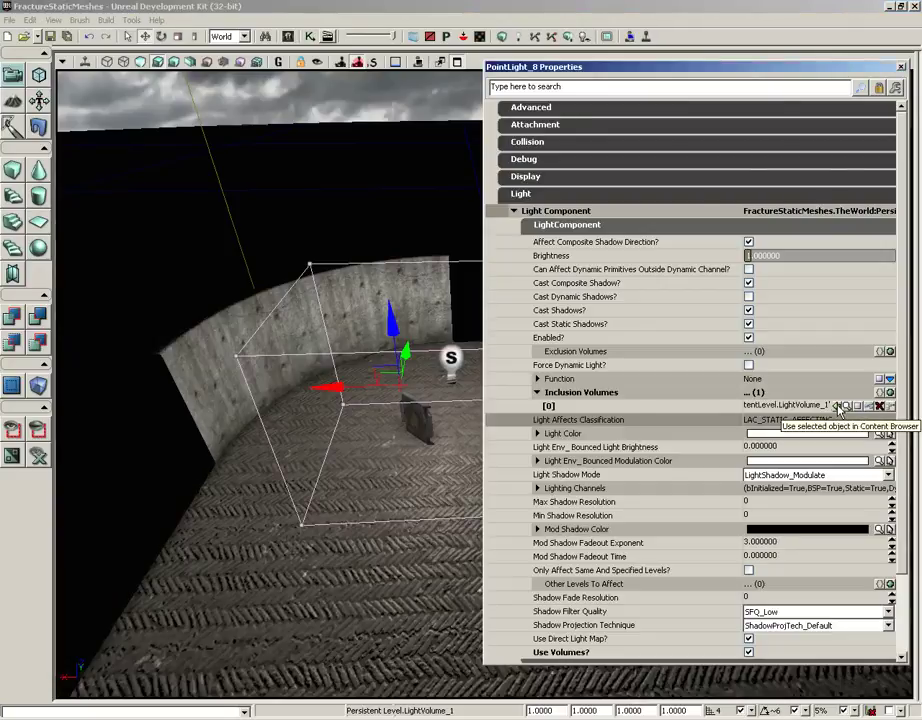
# Step: Move the light volume up and back down around the mesh, and close the point light's properties
pyautogui.moveTo(417, 344); pyautogui.dragTo(417, 344)
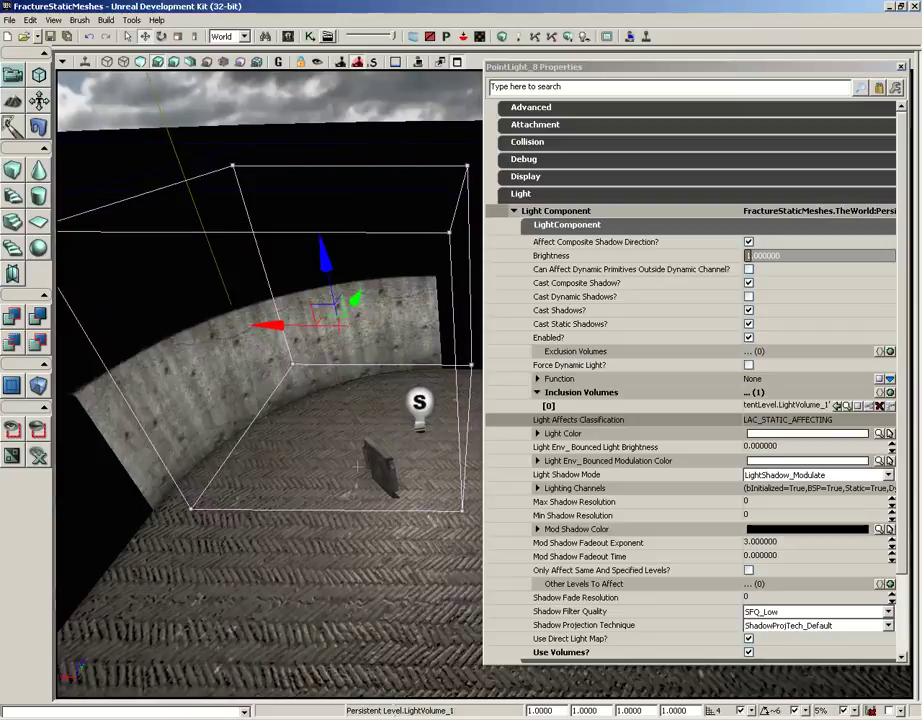
pyautogui.moveTo(323, 255); pyautogui.dragTo(324, 319)
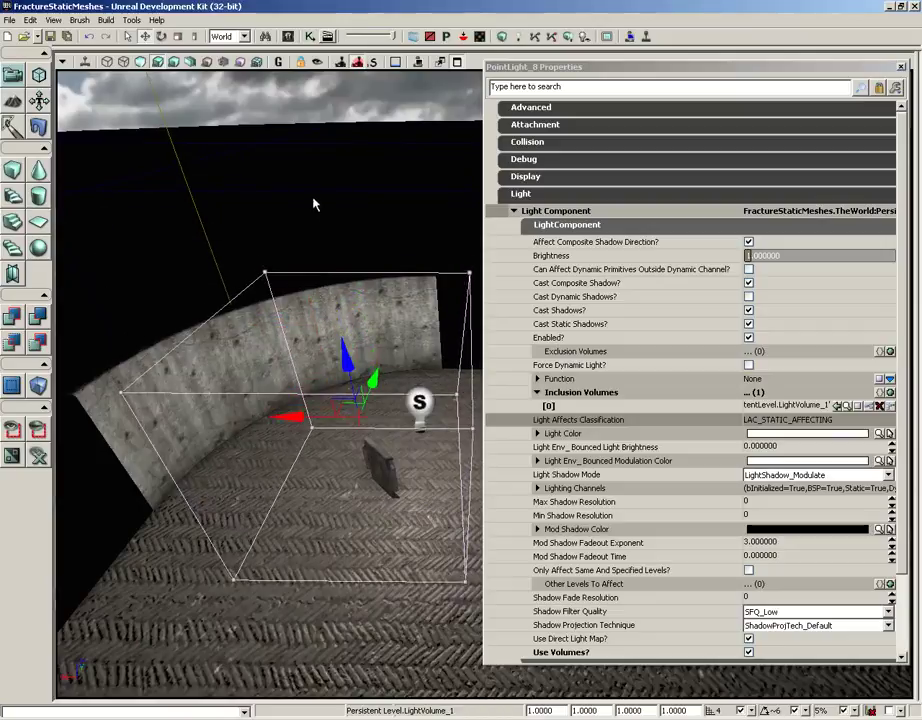
pyautogui.moveTo(315, 202); pyautogui.dragTo(360, 189)
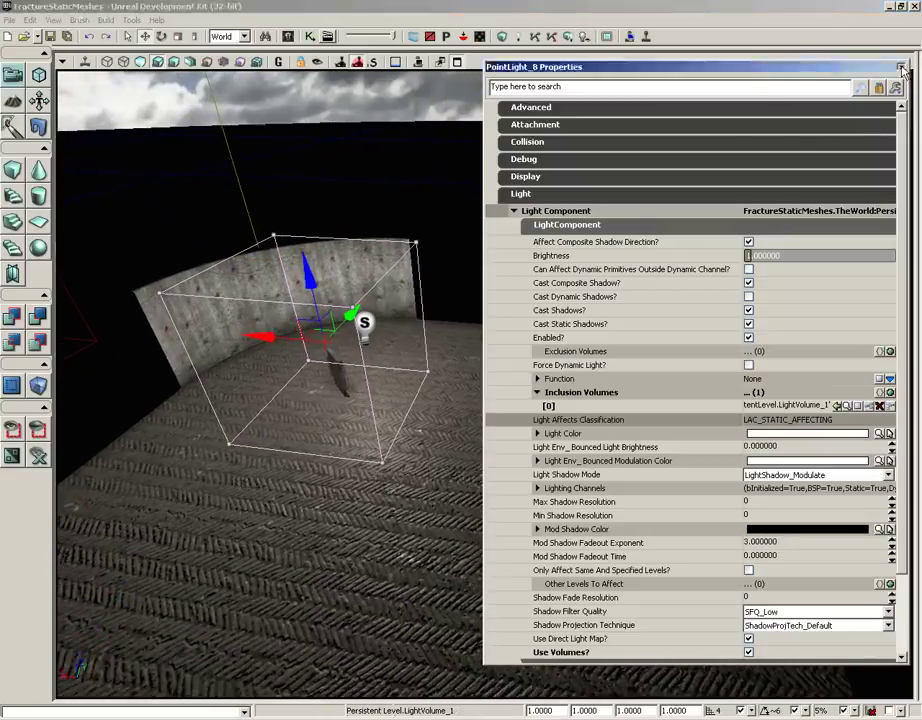
pyautogui.press('F4')
pyautogui.moveTo(618, 313); pyautogui.dragTo(573, 316)
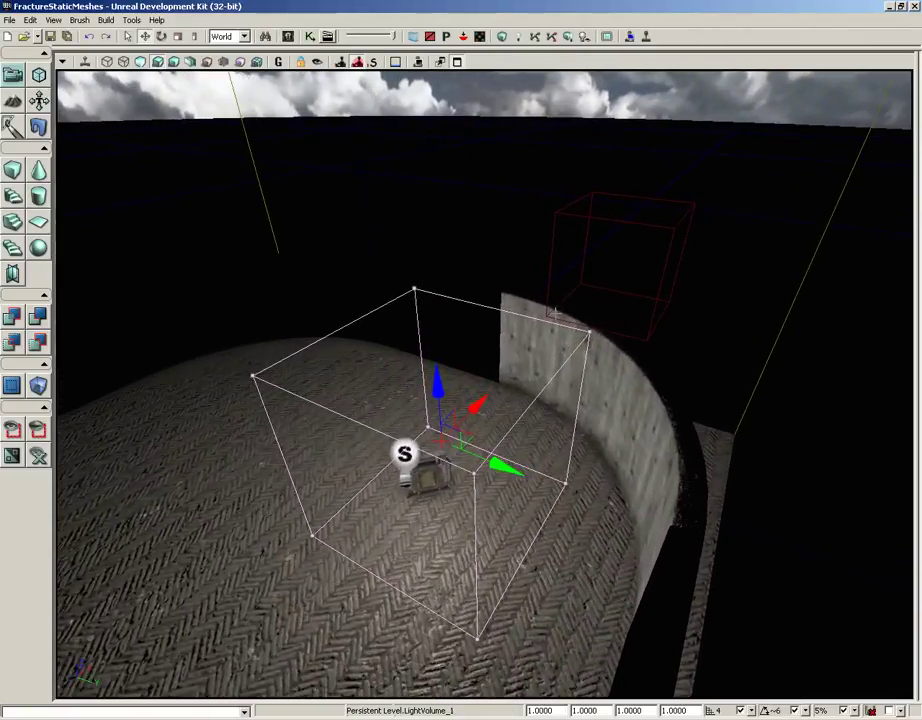
# Step: Rebuild the level's lighting, dismiss the build results, and inspect the arena walls and floor around the light volume
pyautogui.click(567, 37)
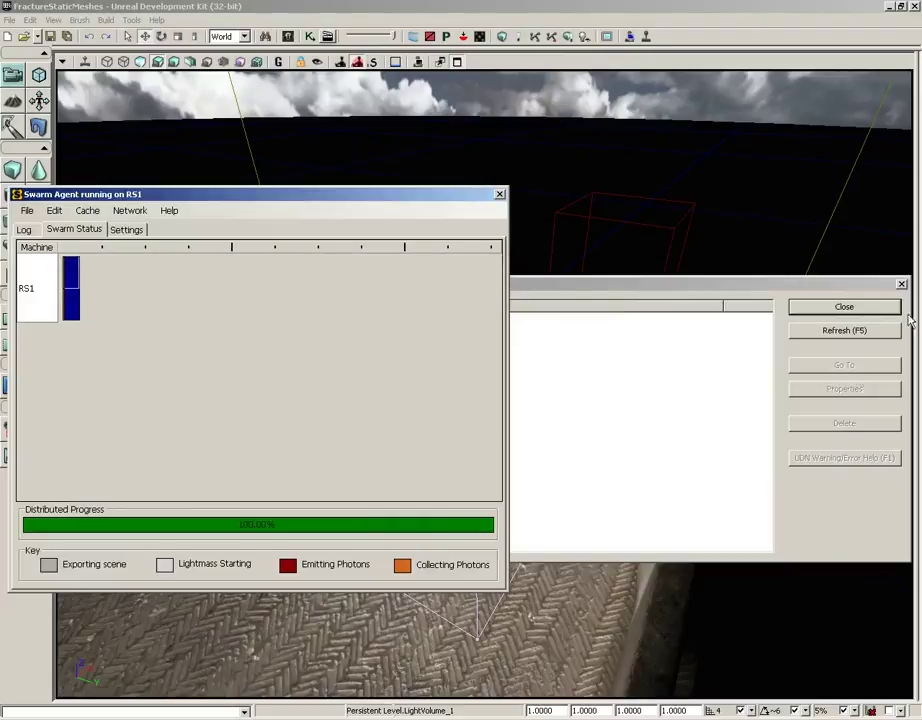
pyautogui.click(858, 309)
pyautogui.moveTo(535, 243); pyautogui.dragTo(566, 274)
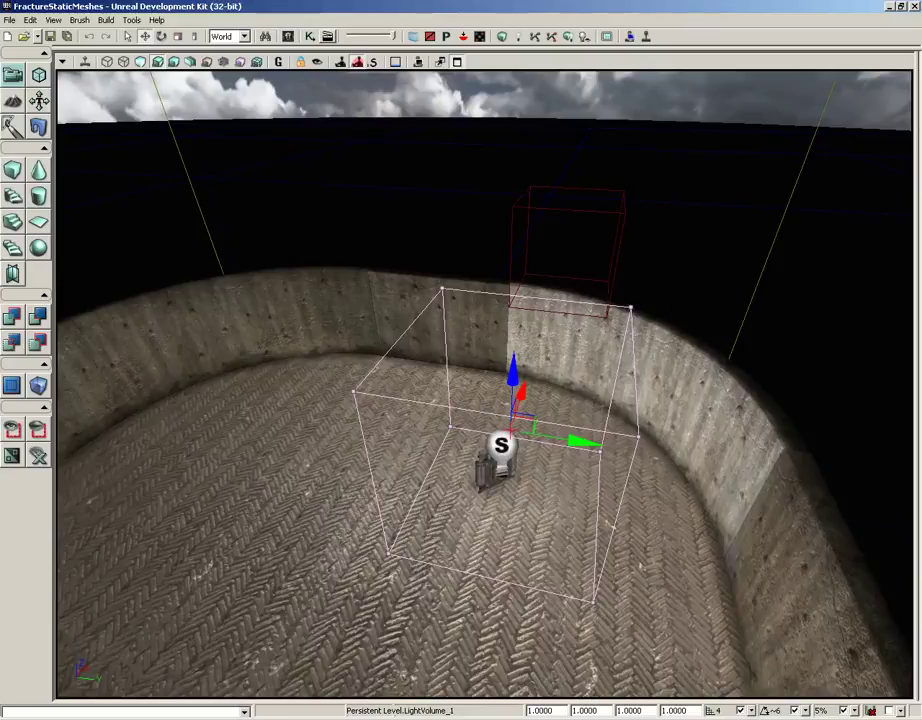
pyautogui.scroll(6, 729, 360)
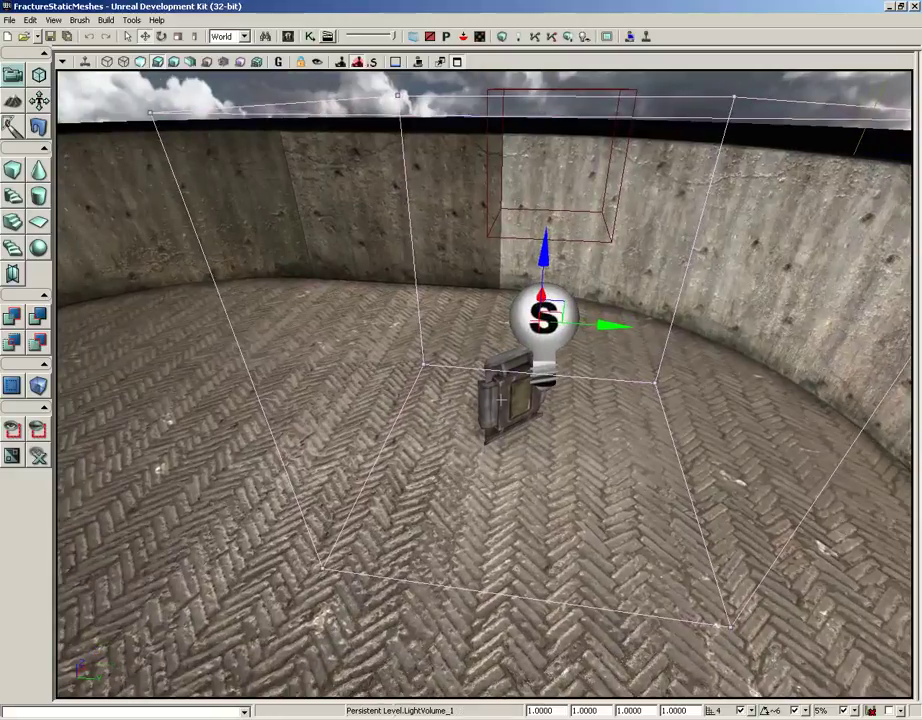
pyautogui.moveTo(445, 202)
pyautogui.mouseDown()
pyautogui.moveTo(400, 245)
pyautogui.moveTo(445, 202)
pyautogui.mouseUp()
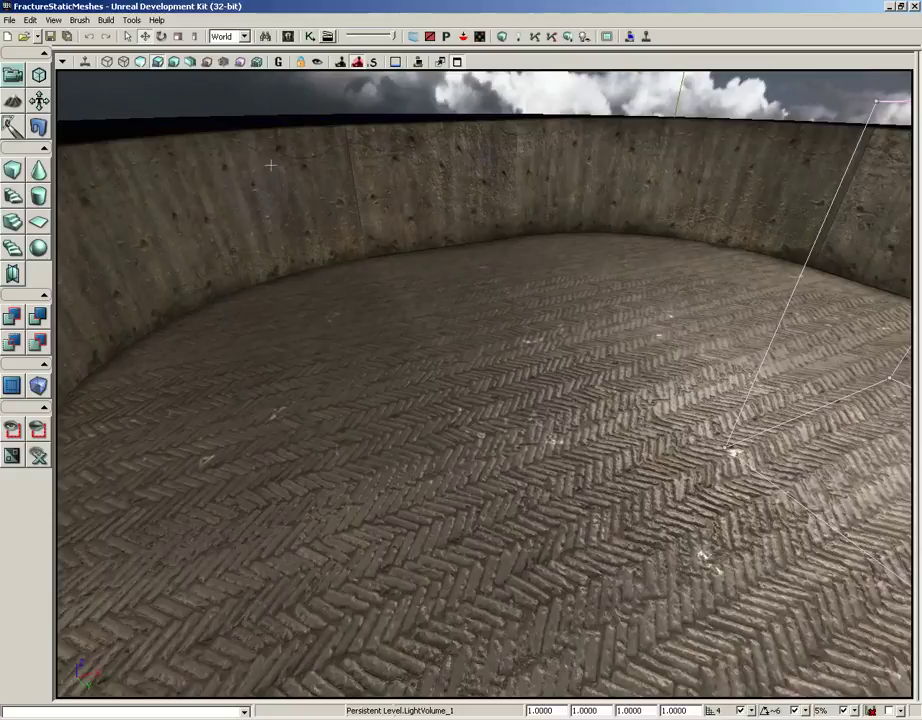
pyautogui.press('f')
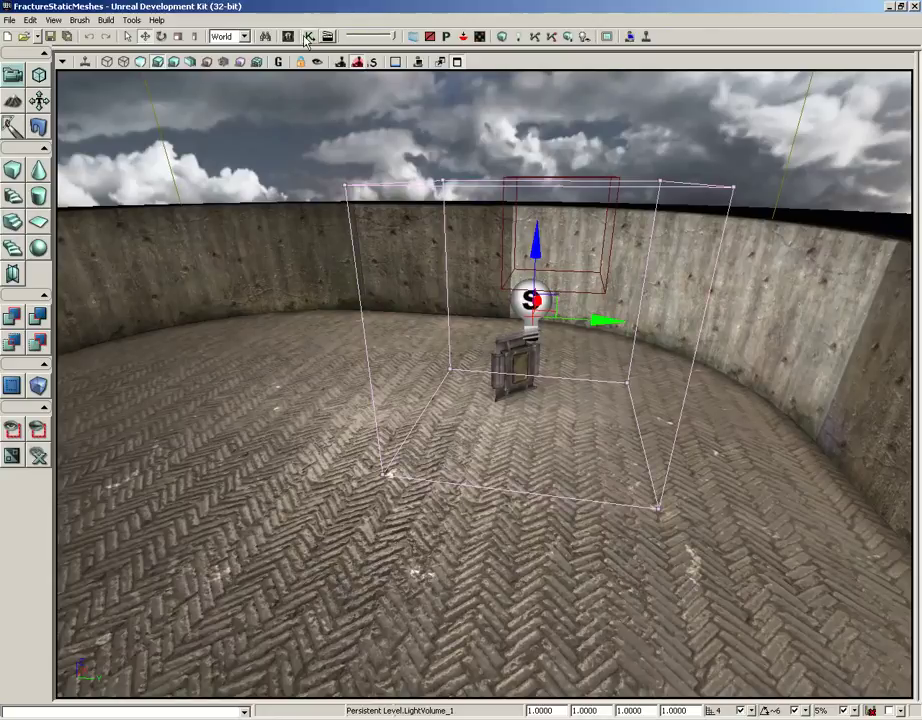
# Step: Open the point light's properties and expand its Light Component
pyautogui.doubleClick(530, 300)
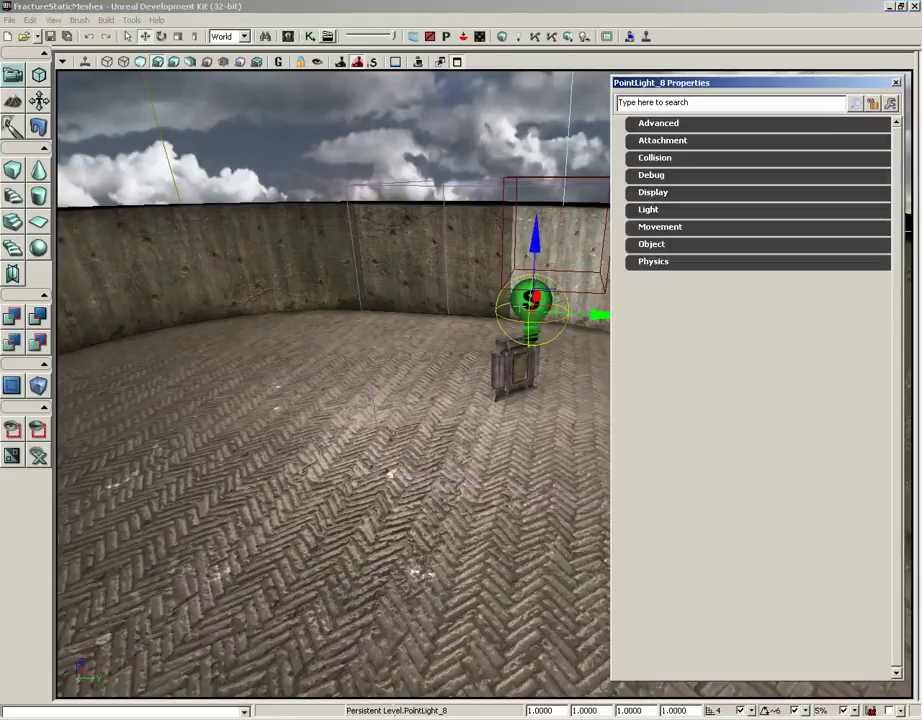
pyautogui.click(645, 211)
pyautogui.click(642, 227)
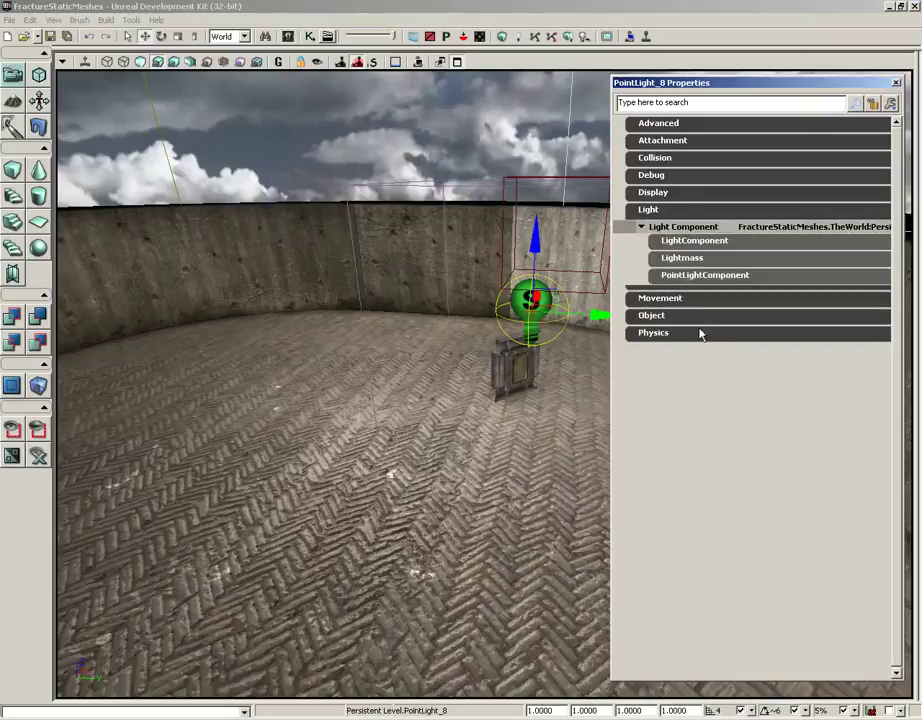